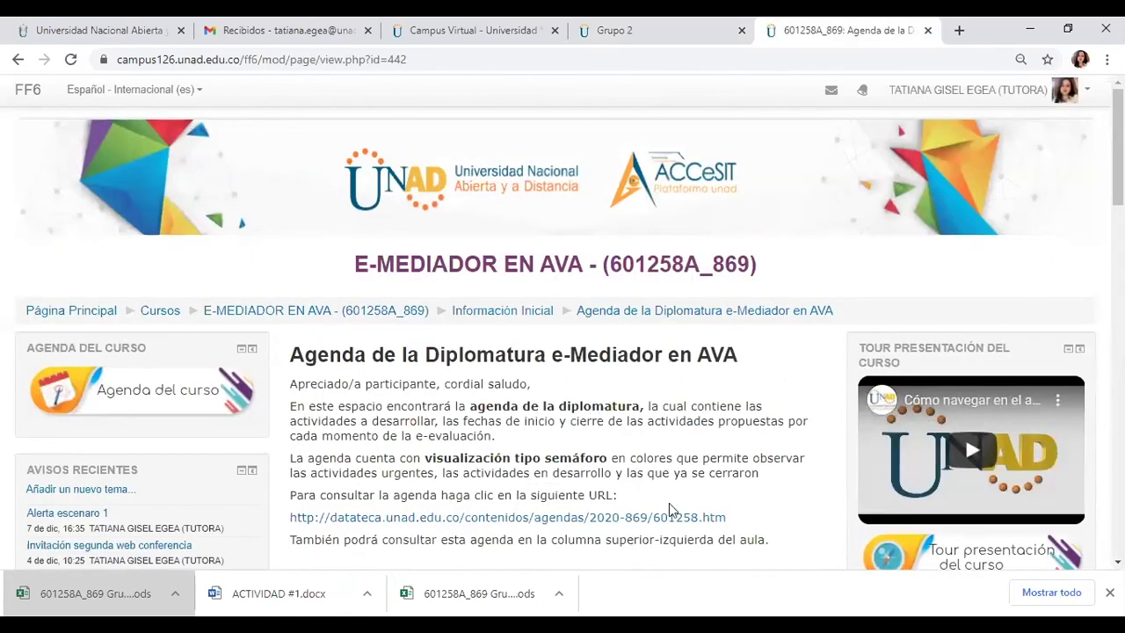
Step: In the Grupo 2 forum, examine the four elements that the teacher's opening message must contain
left_click(599, 520)
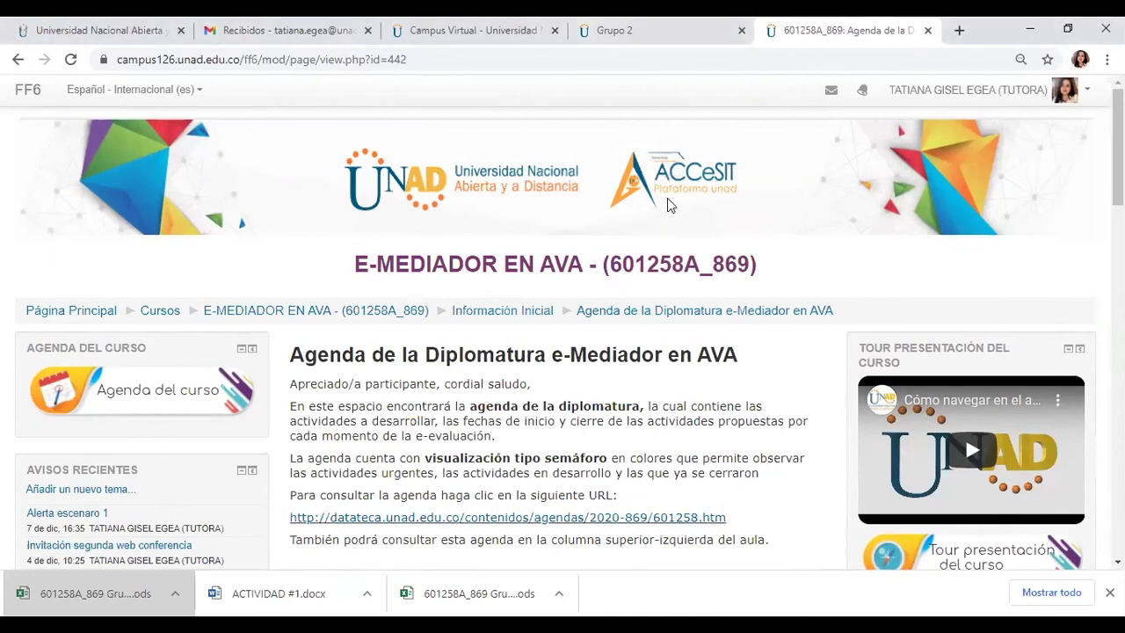
left_click(664, 24)
scroll(539, 352, "up", 2)
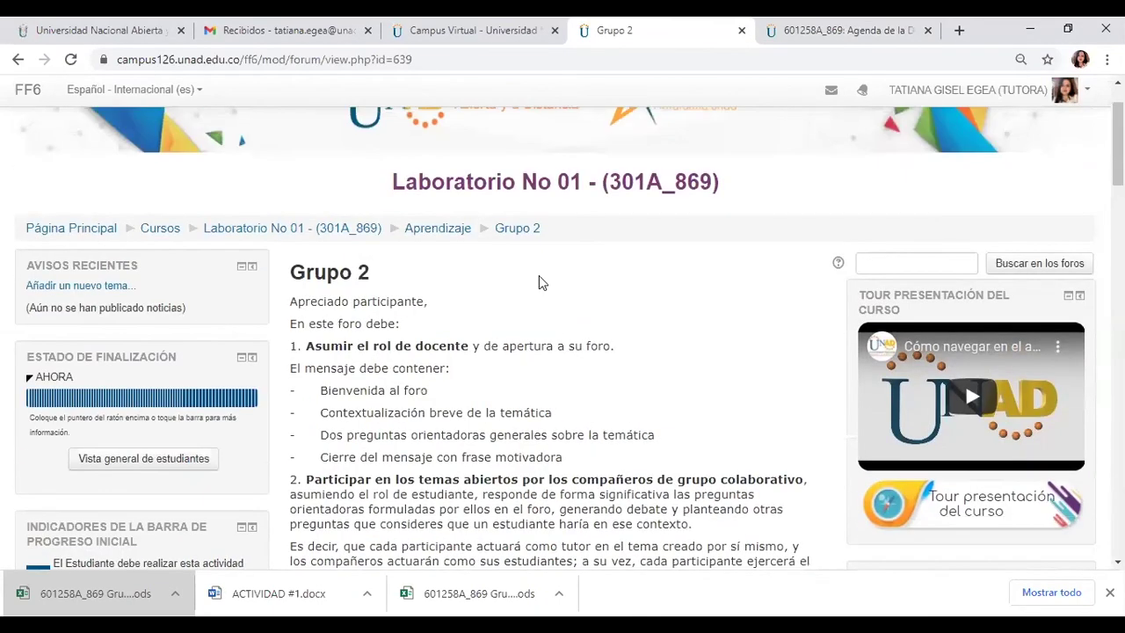
scroll(501, 377, "down", 1)
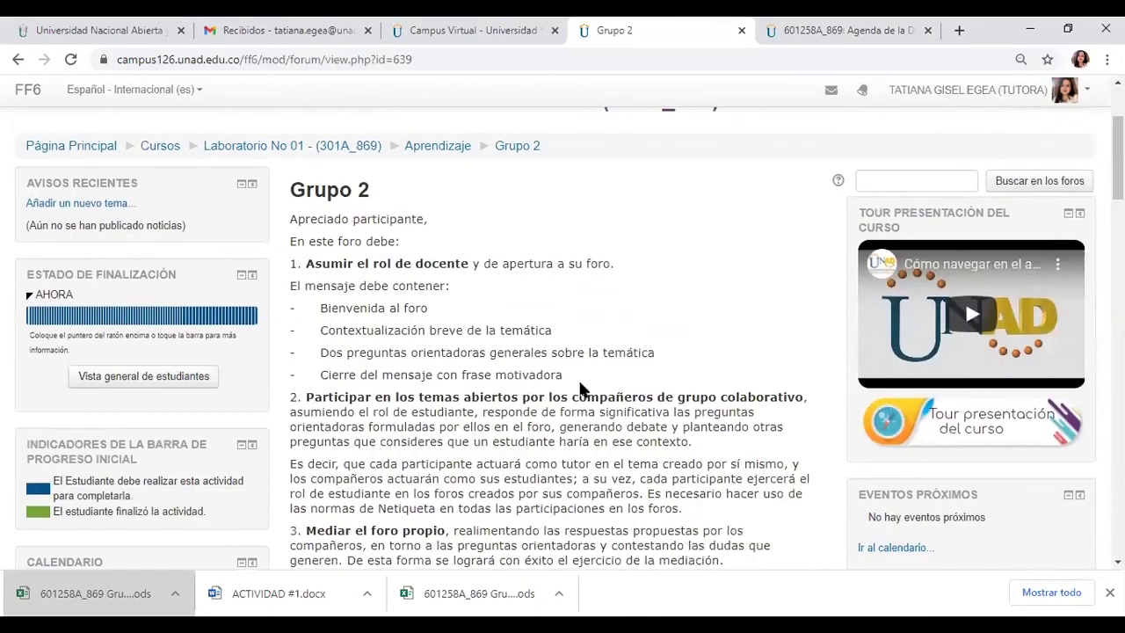
scroll(576, 391, "down", 1)
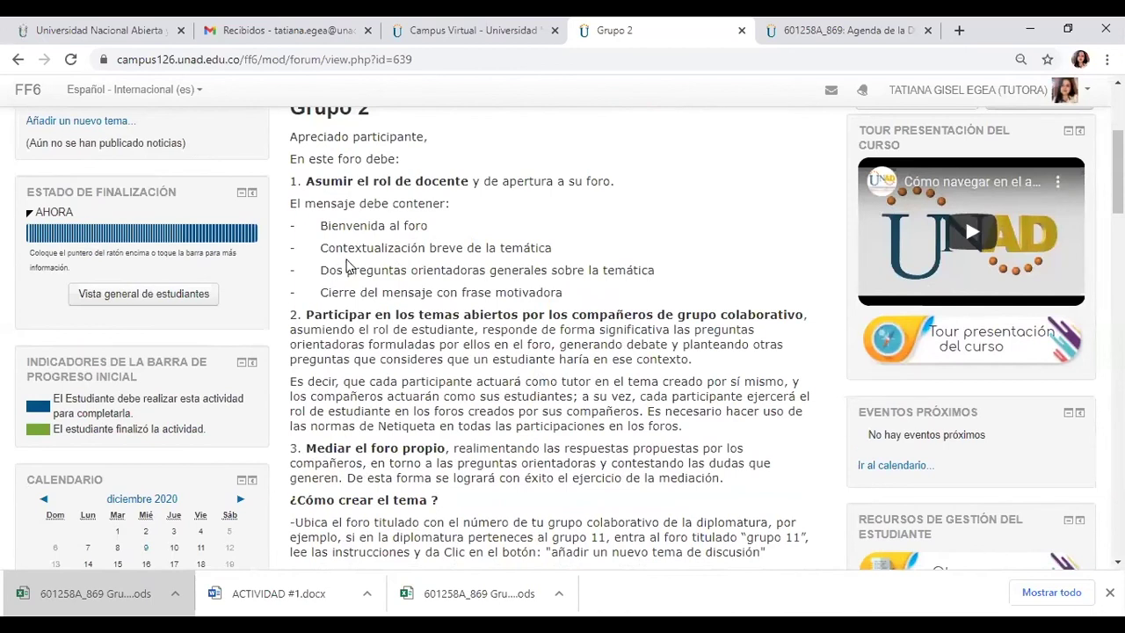
left_click_drag(329, 226, 432, 227)
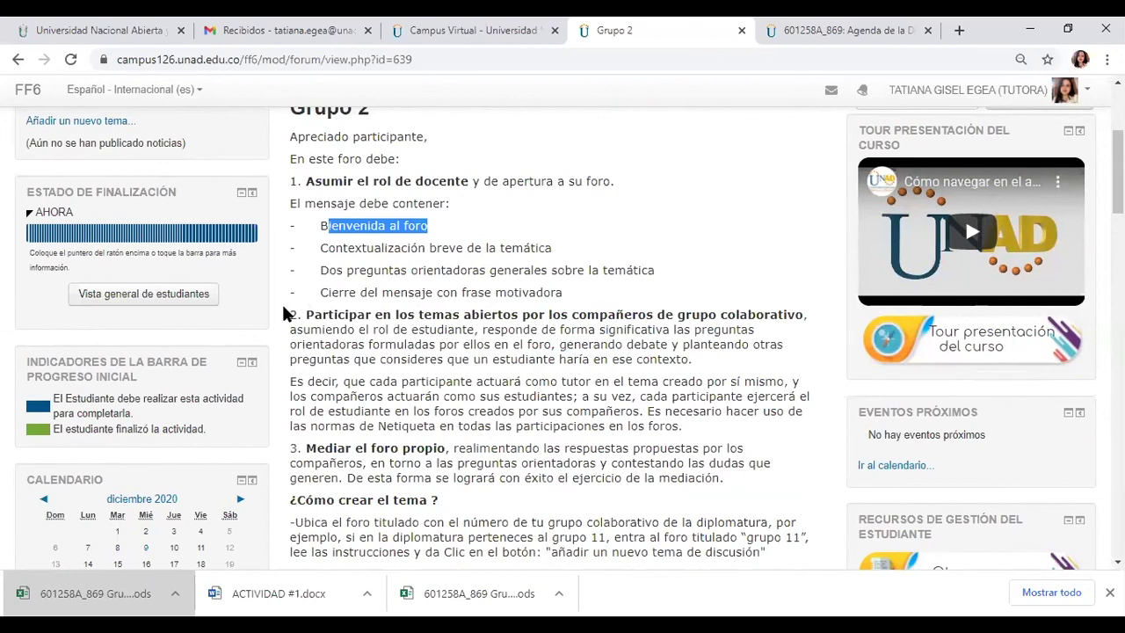
left_click(327, 252)
left_click_drag(327, 252, 552, 250)
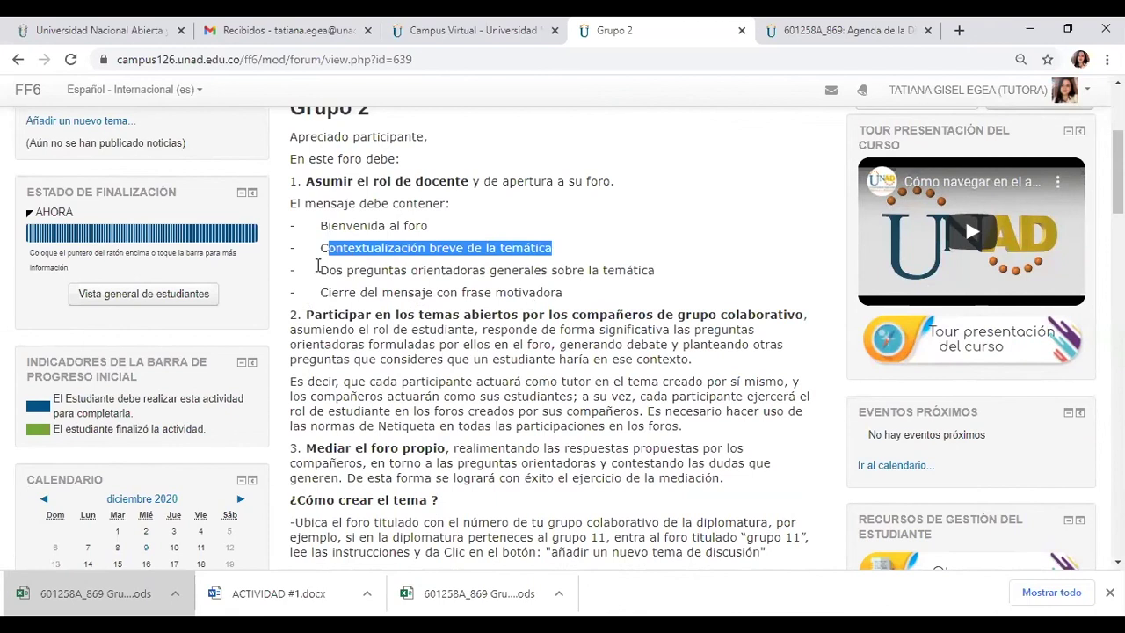
left_click_drag(318, 268, 682, 282)
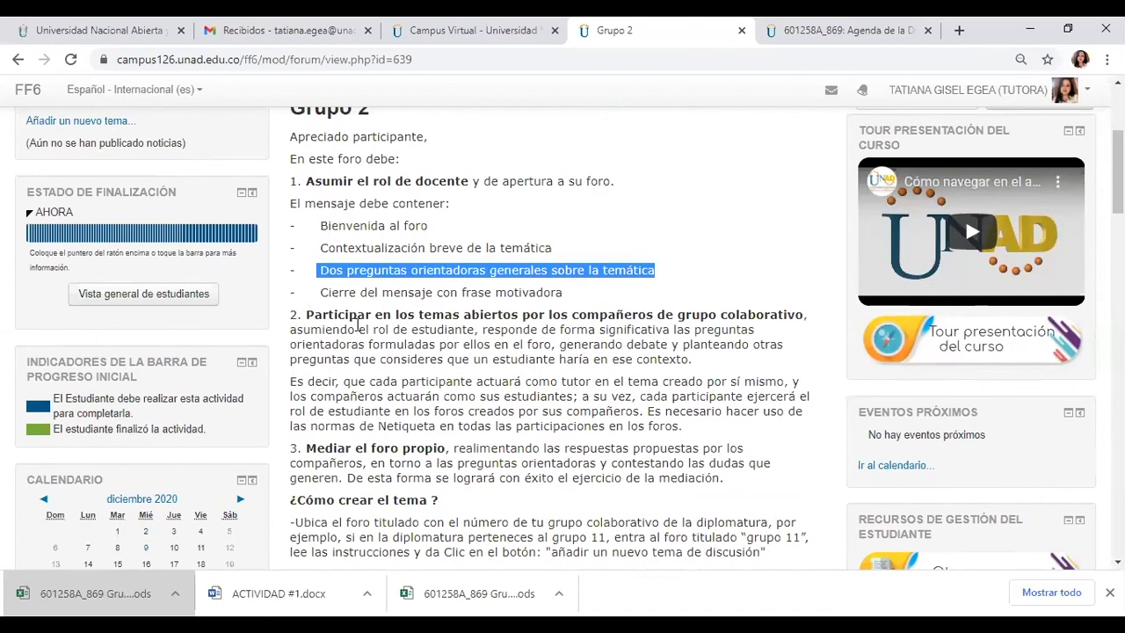
left_click(318, 292)
left_click_drag(318, 292, 585, 299)
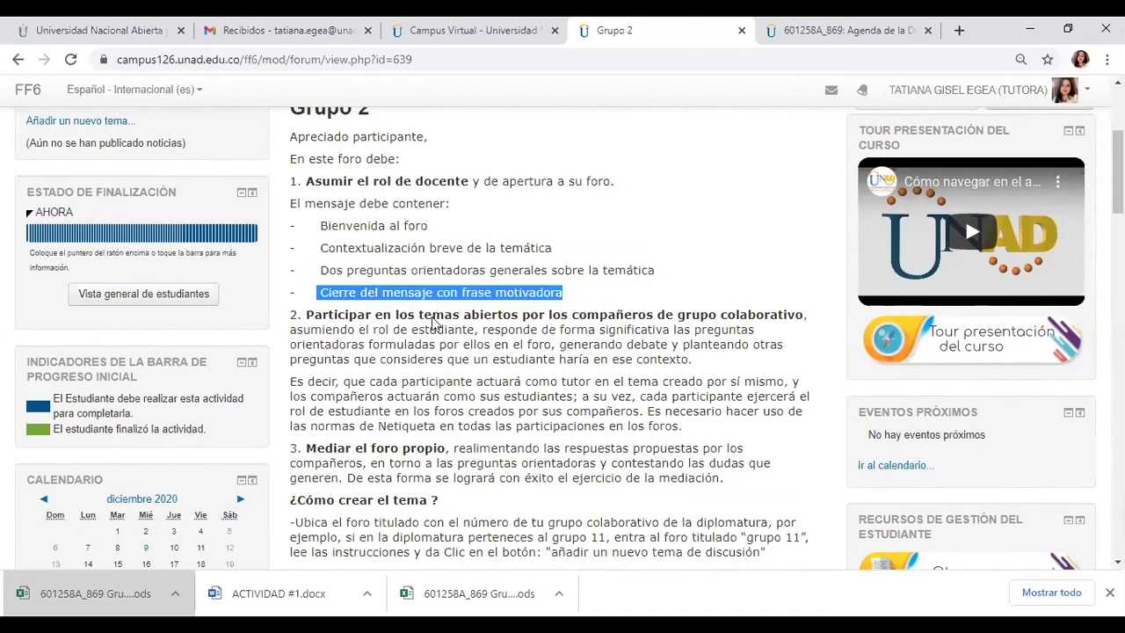
left_click(411, 272)
Step: Start a new discussion topic in the Grupo 2 forum
scroll(413, 338, "down", 6)
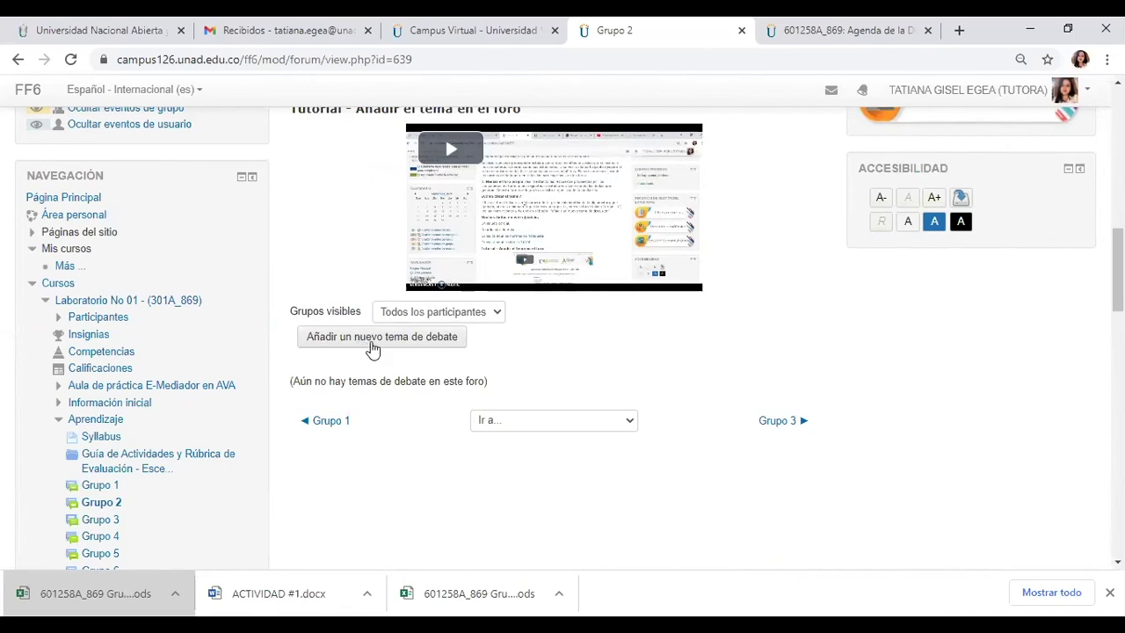
scroll(568, 297, "up", 1)
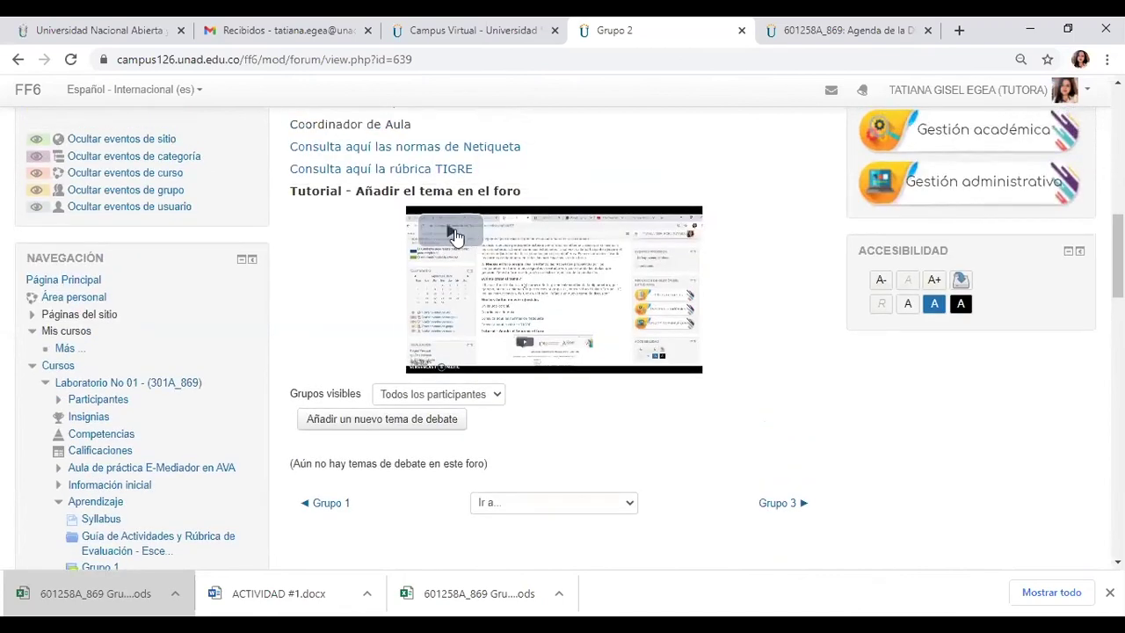
scroll(470, 300, "down", 2)
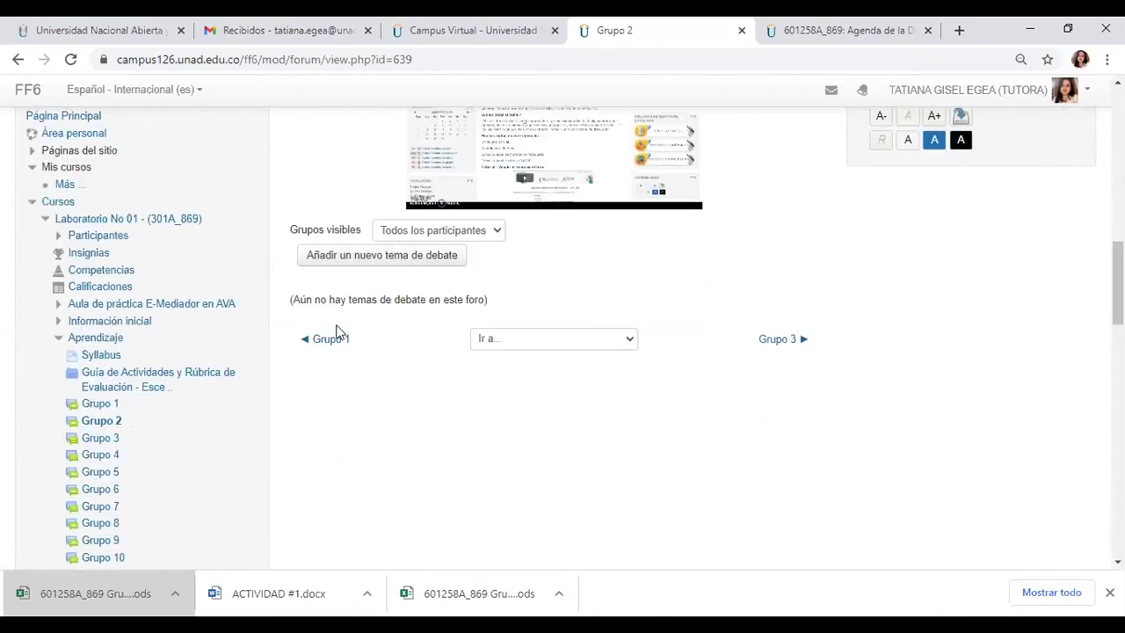
left_click(445, 255)
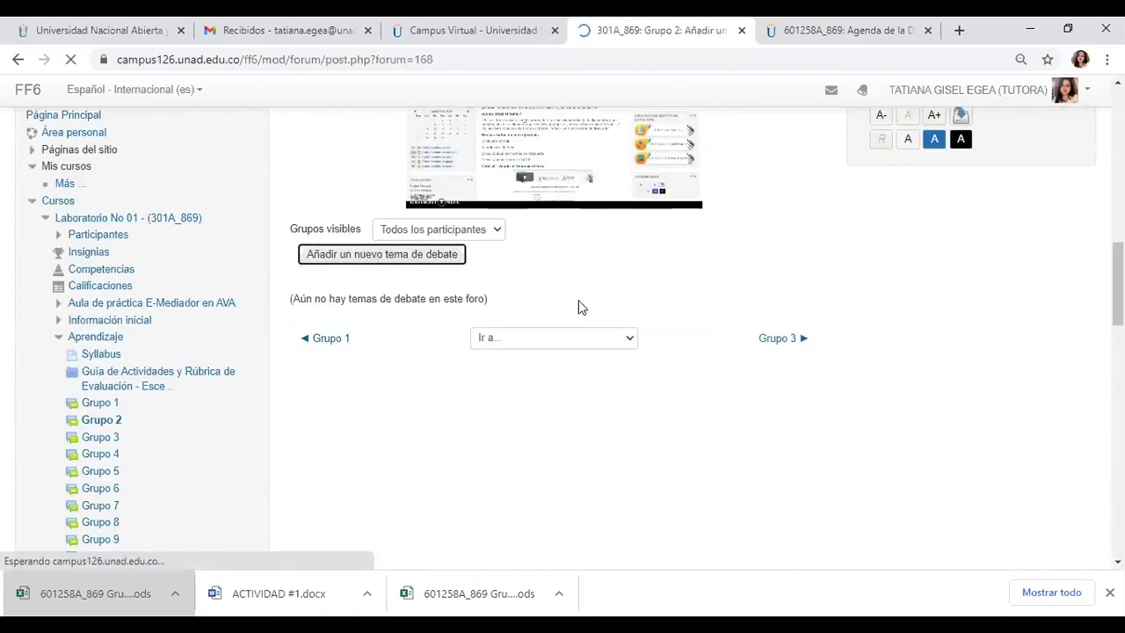
Step: Set the new topic's subject to "Explorando la psicología"
scroll(517, 299, "down", 4)
scroll(516, 296, "down", 8)
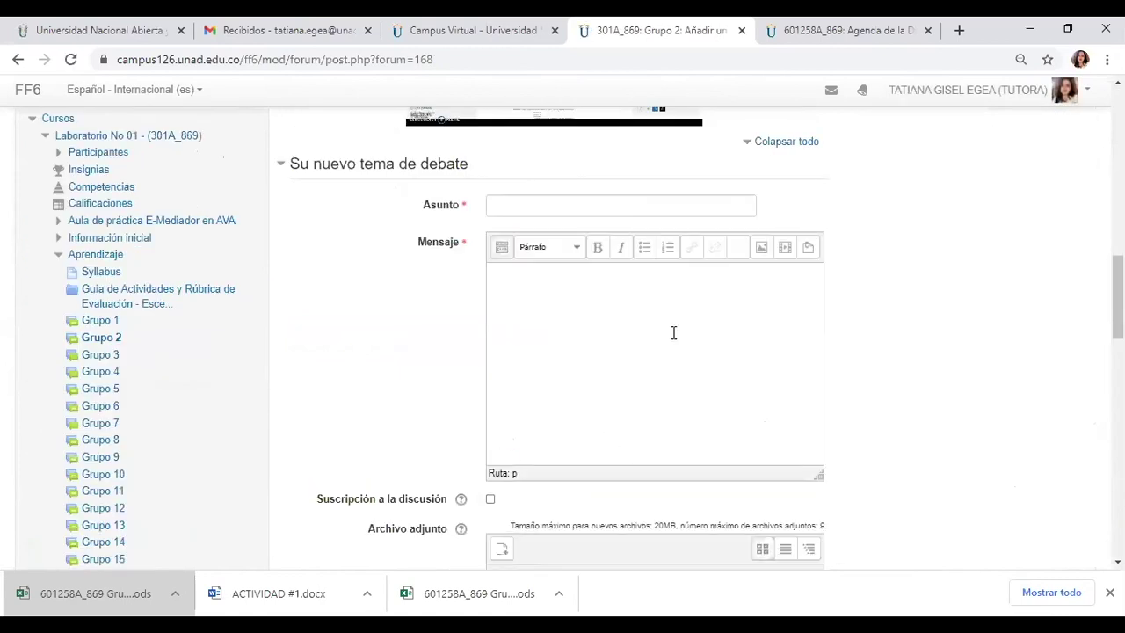
left_click(550, 211)
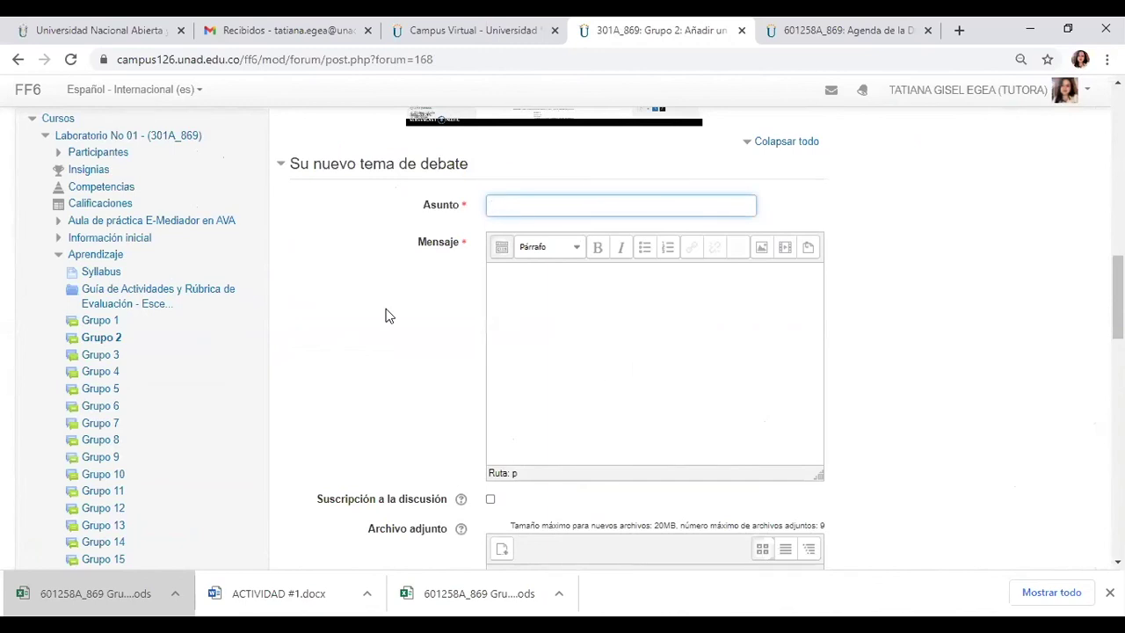
type("Explorando la psicologi")
type("a")
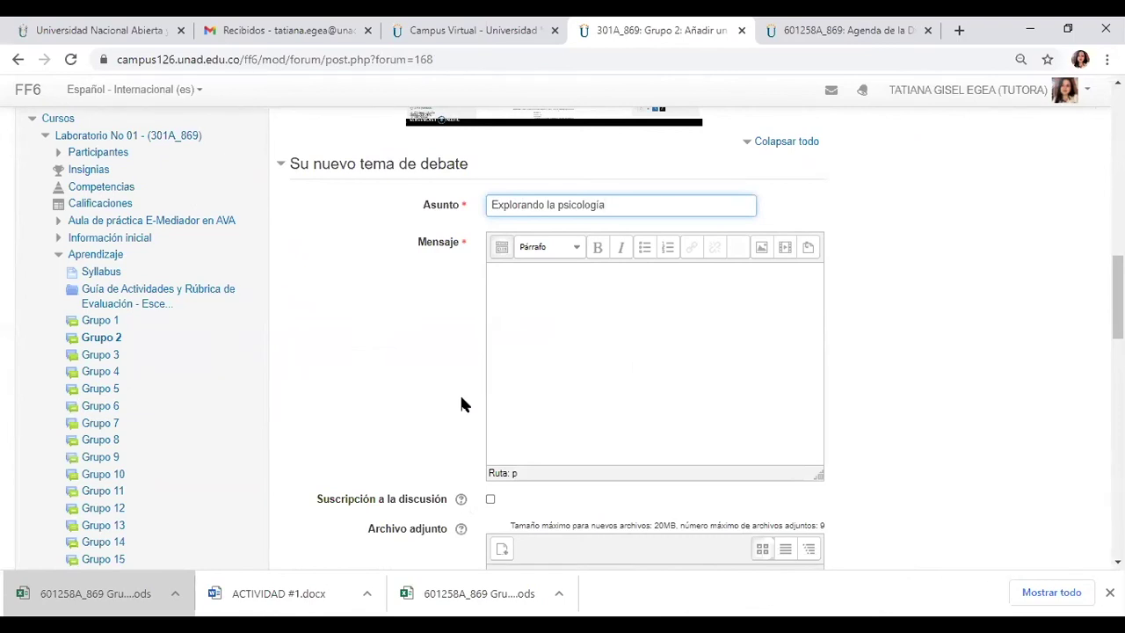
Step: Begin the message with the greeting "Estimados estudiantes" and the welcome line "Bienvenidos al foro...en el cual..."
left_click(559, 343)
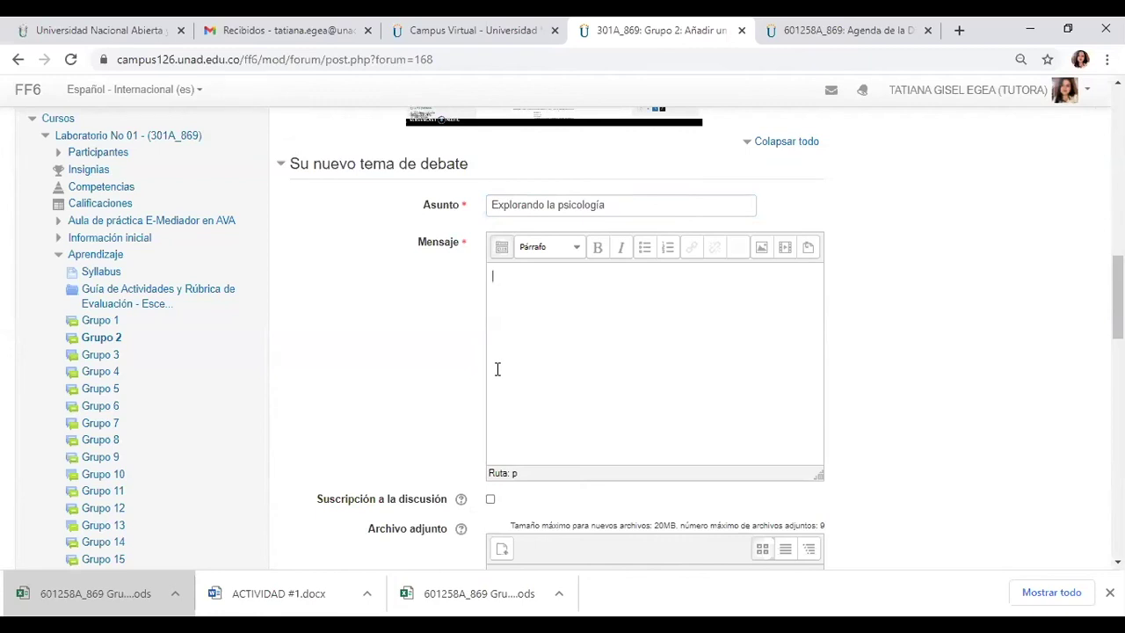
type("Estimados estudiantes")
key("Return")
type("Bie")
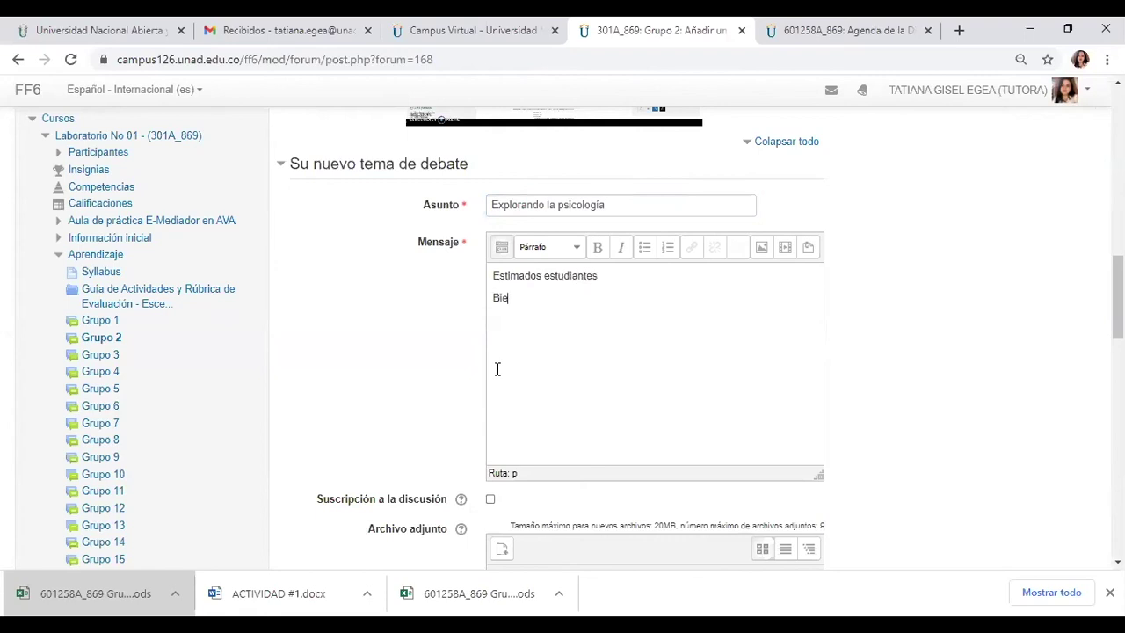
type("nvenidos al foro...en elc urs")
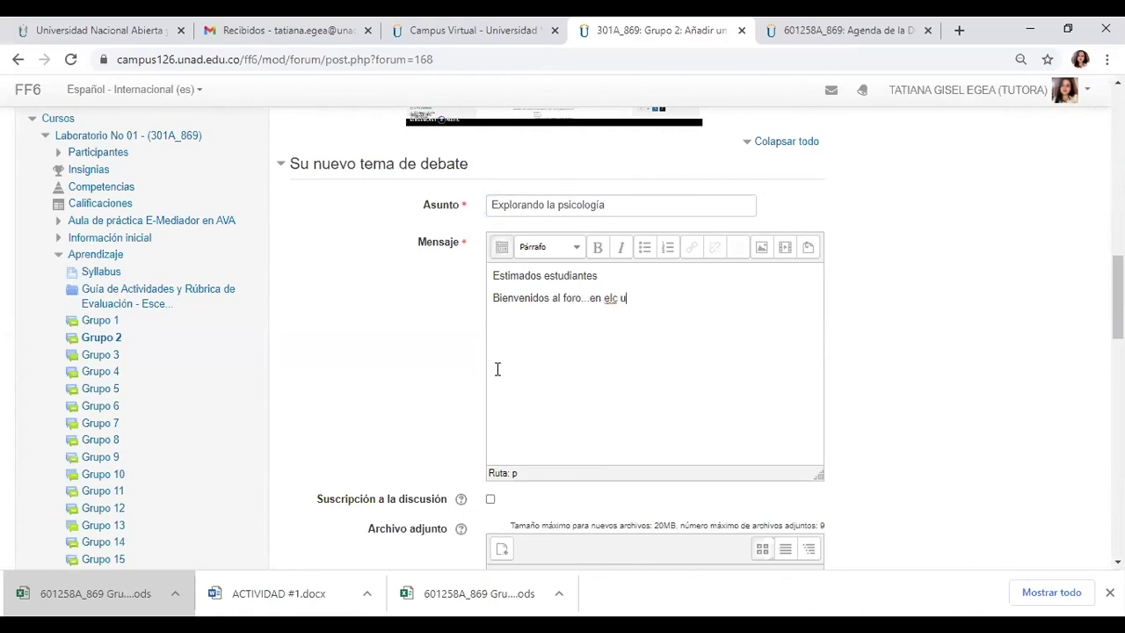
key("BackSpace")
key("BackSpace")
key("BackSpace")
key("BackSpace")
key("BackSpace")
type("cual...")
key("Return")
Step: Add the guiding question "1. Para usted porque cree que es importante el estudio de la psicología?" to the message
scroll(497, 369, "up", 15)
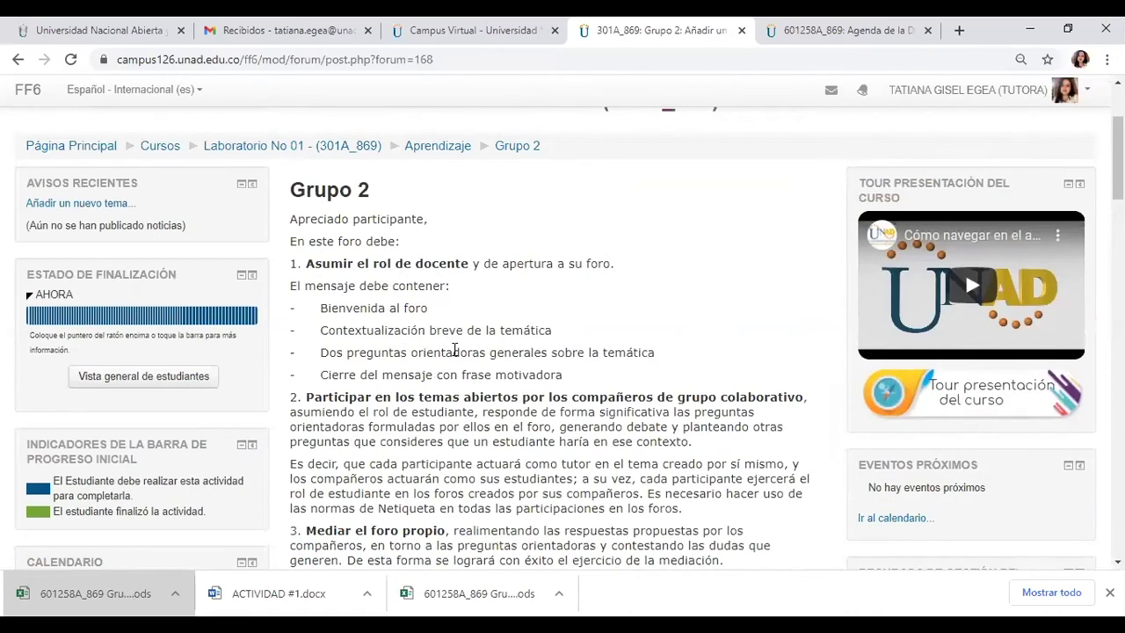
scroll(454, 350, "down", 9)
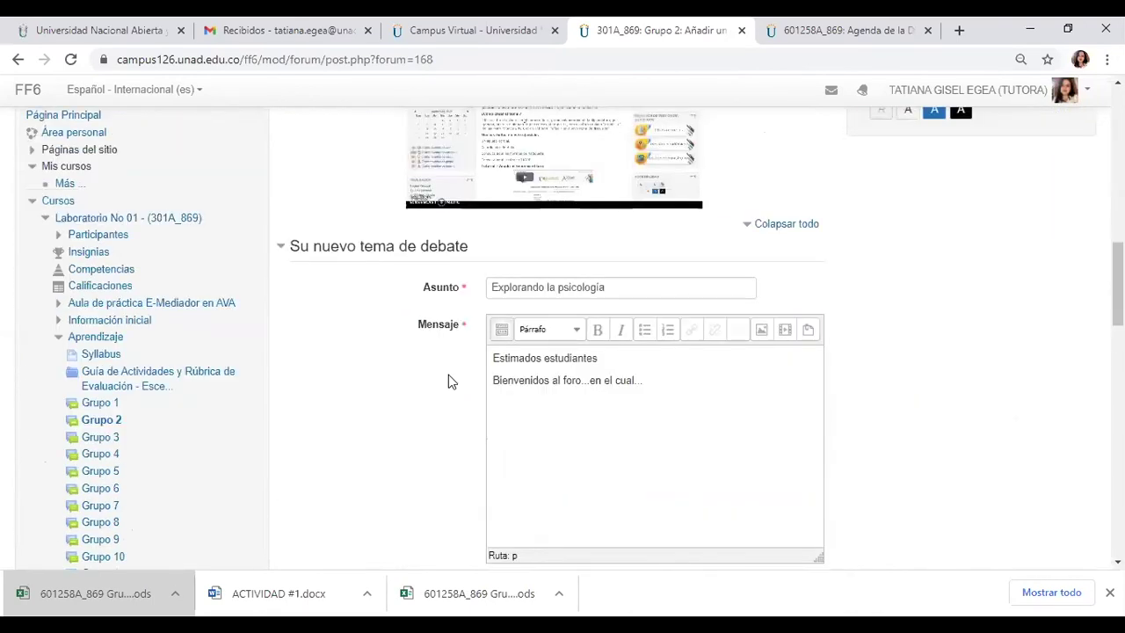
scroll(448, 374, "down", 1)
type("1. ")
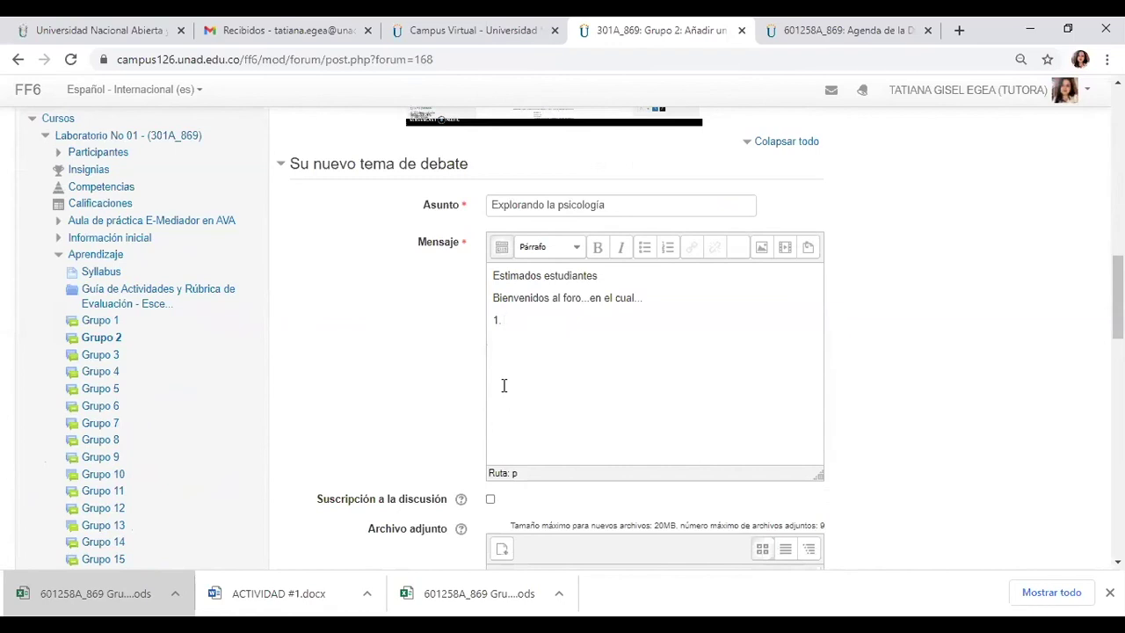
type("Para usted porque cree qu")
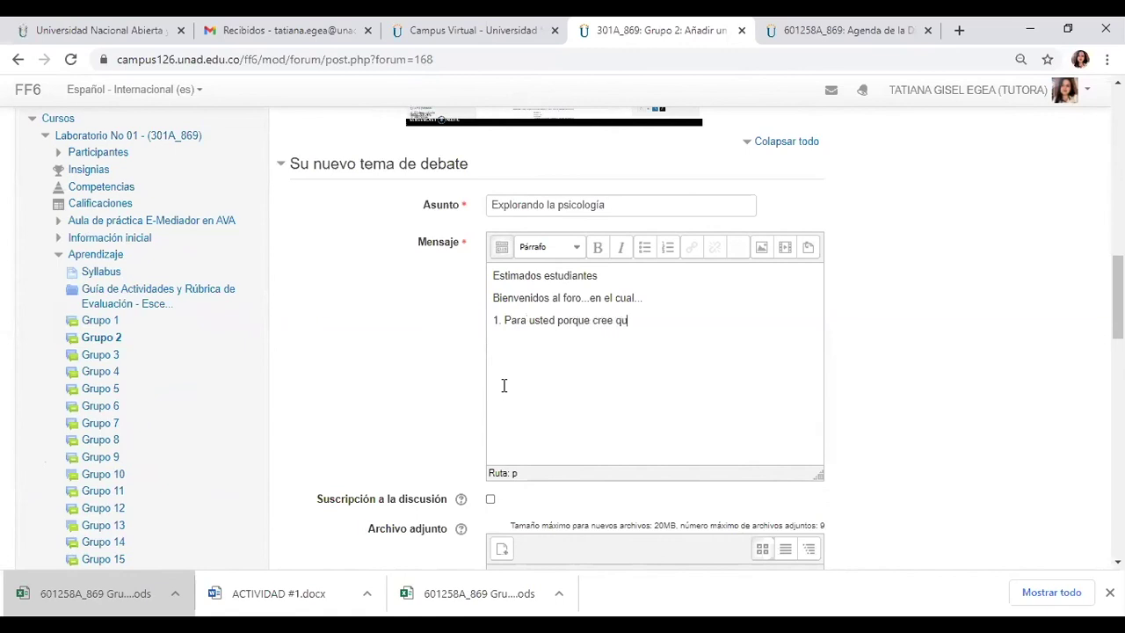
type("e es importante el estudio ")
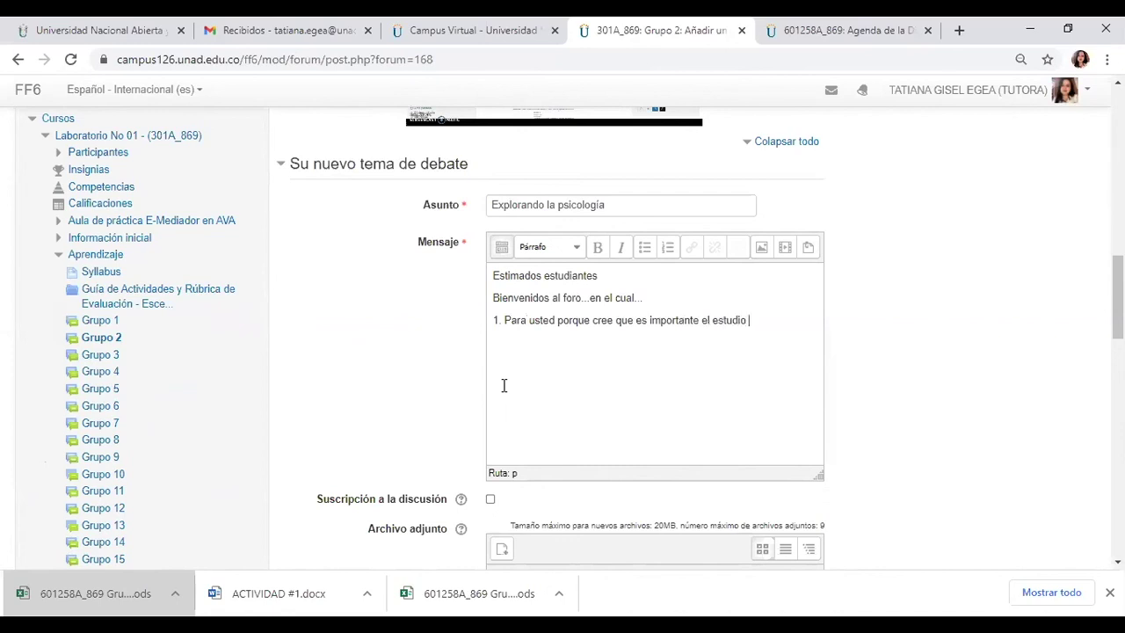
type("de la psicología?")
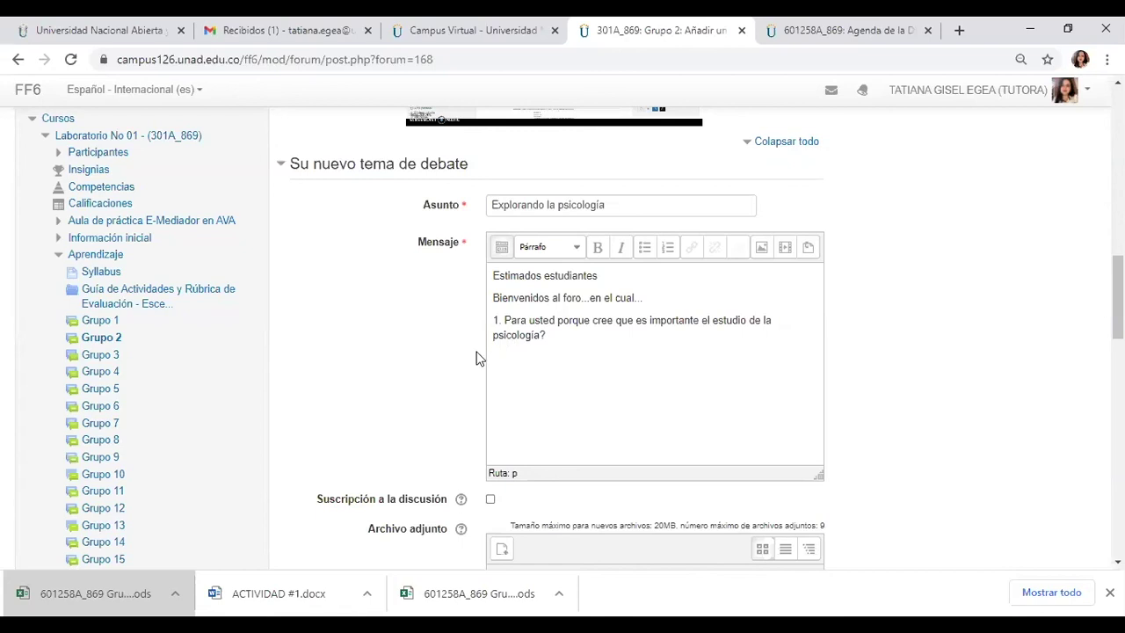
Step: Close the message with the line "Mucho ánimo..." and the signature "Tutor..." on separate lines
type("Mu")
key("BackSpace")
key("BackSpace")
type("Mucho ánimo...)")
key("Return")
type("Tutor...")
left_click(599, 357)
key("BackSpace")
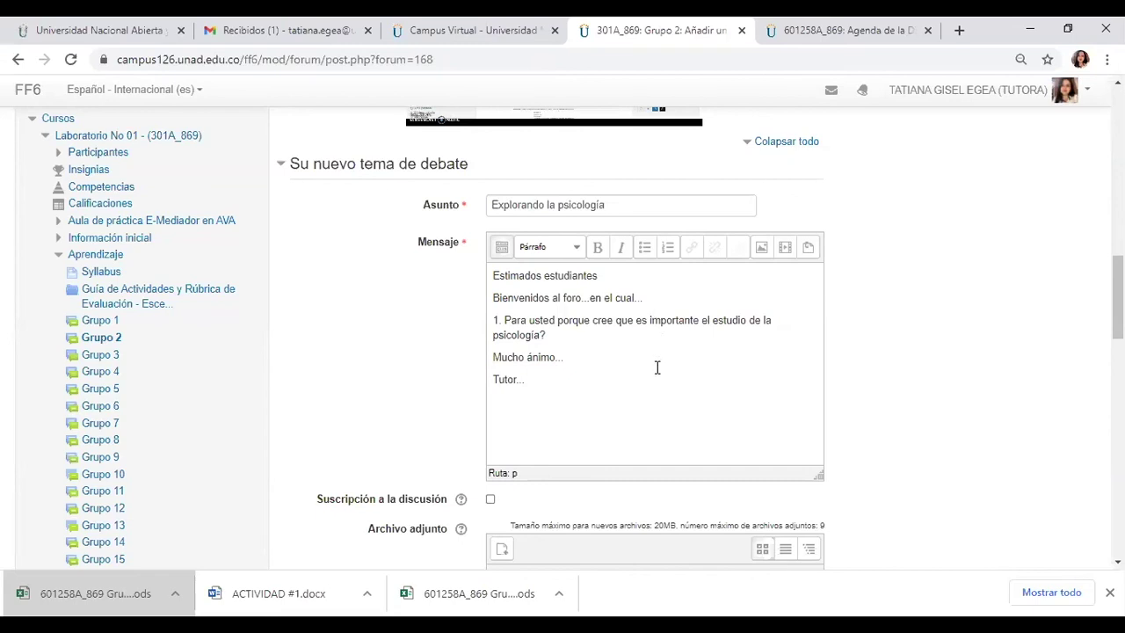
Step: Publish the topic to the Grupo 2 forum and check the forum's discussion list
scroll(658, 369, "down", 10)
left_click(552, 483)
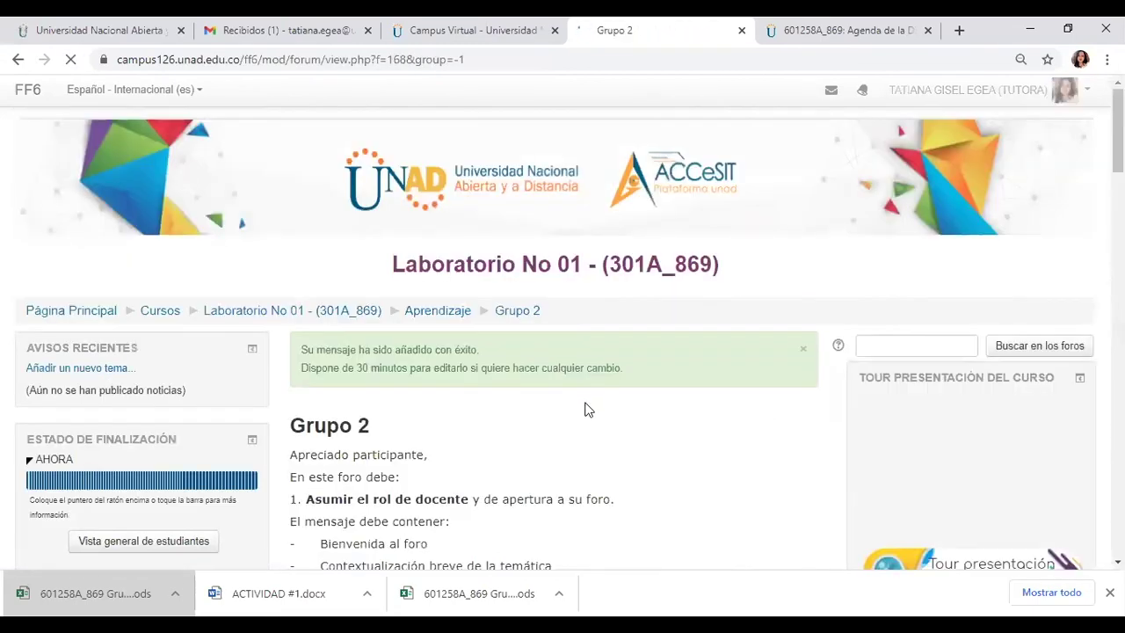
scroll(586, 404, "down", 10)
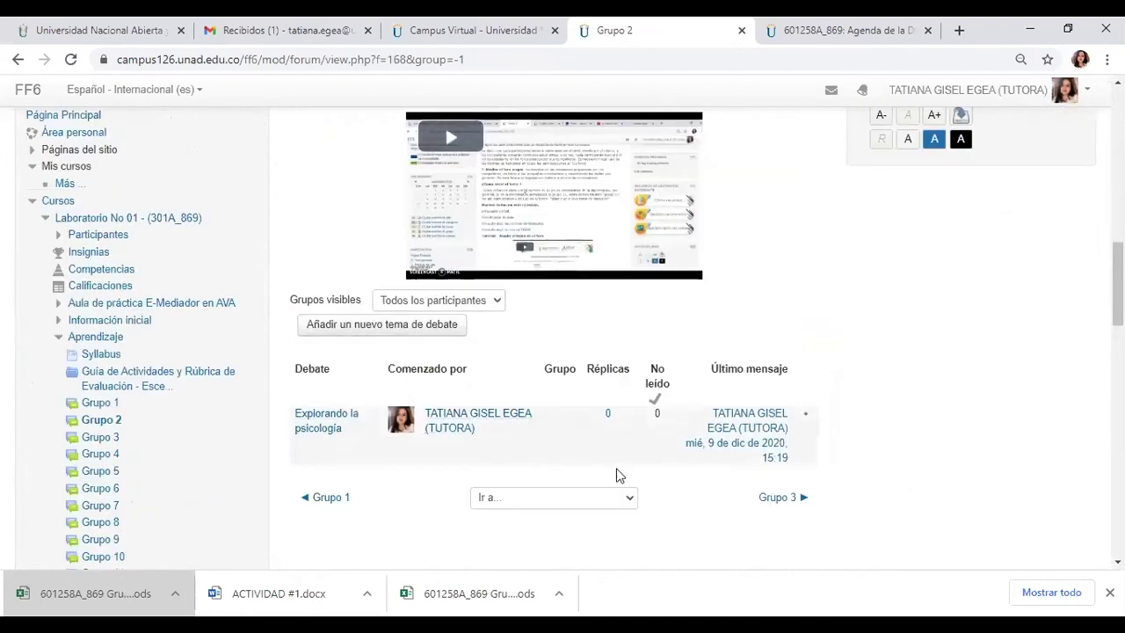
scroll(430, 439, "down", 1)
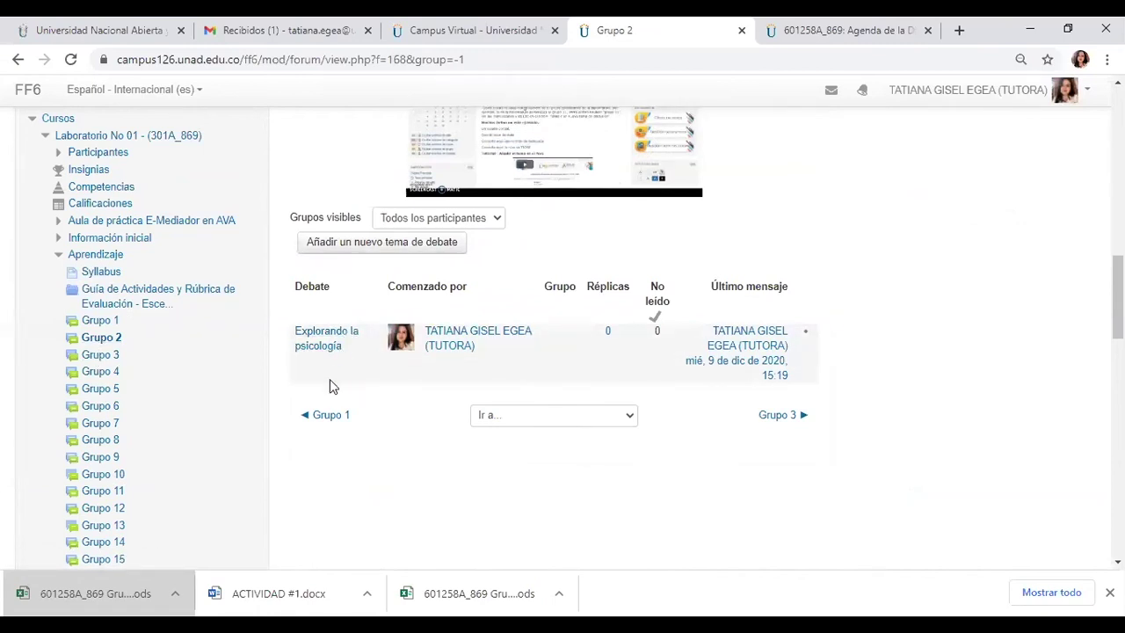
scroll(333, 386, "down", 2)
scroll(327, 435, "up", 1)
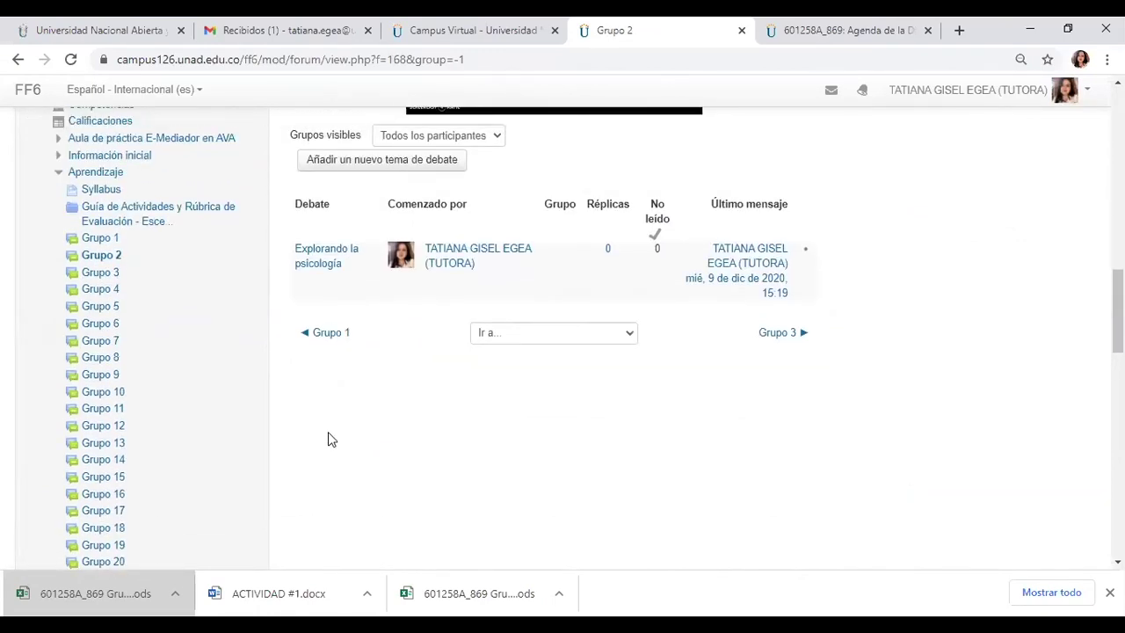
Step: Open the "Explorando la psicología" discussion and view its opening message
scroll(328, 432, "up", 4)
scroll(331, 435, "up", 5)
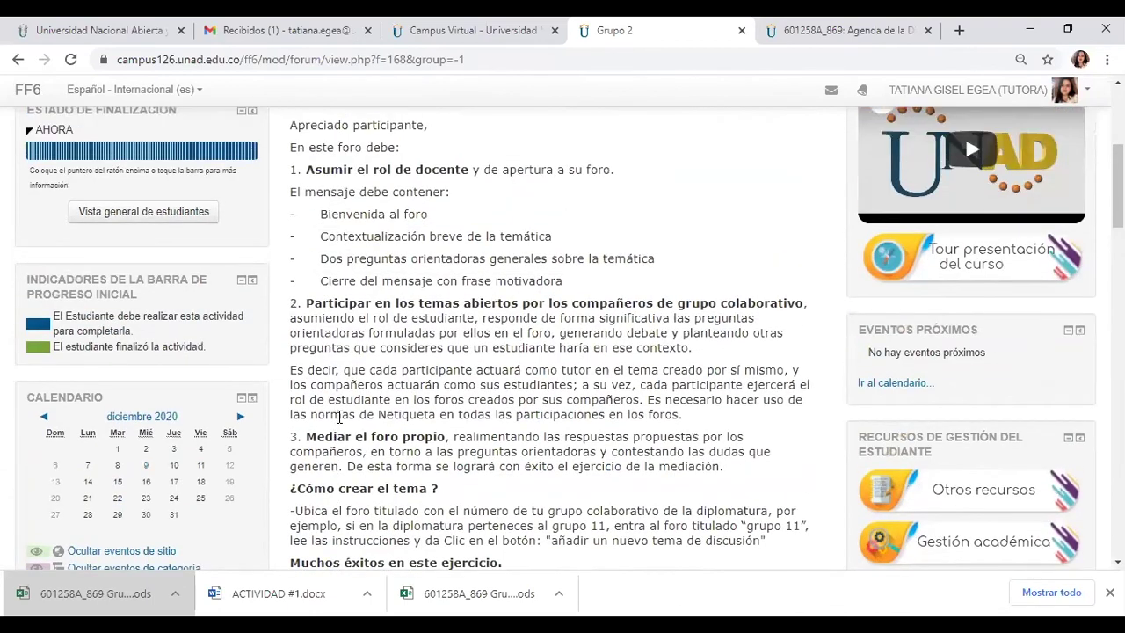
scroll(340, 420, "down", 6)
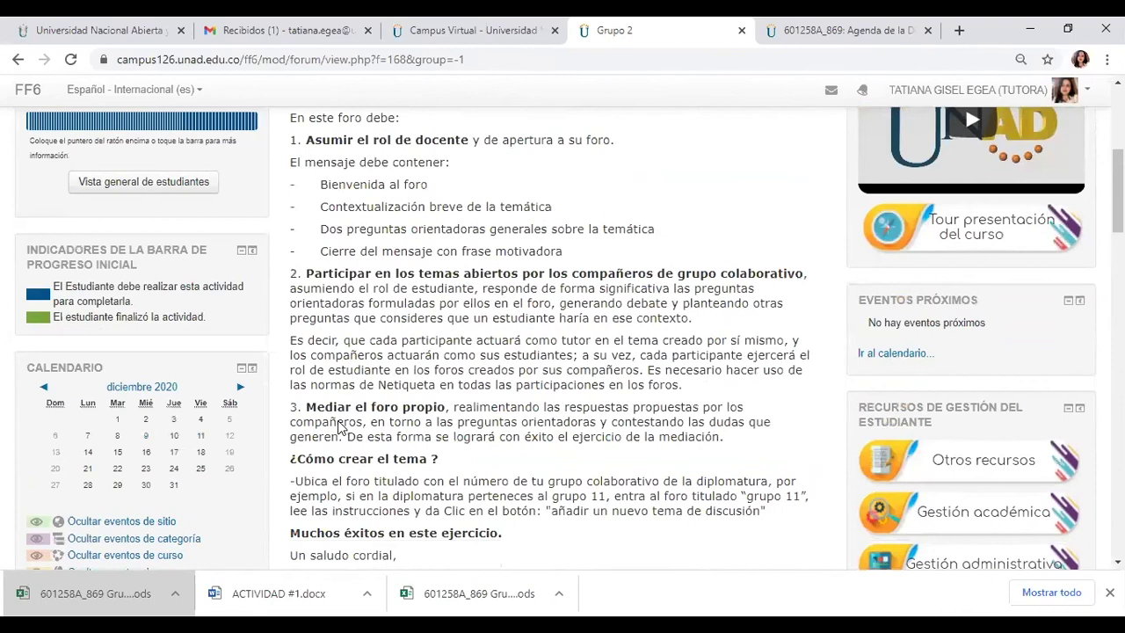
left_click(324, 510)
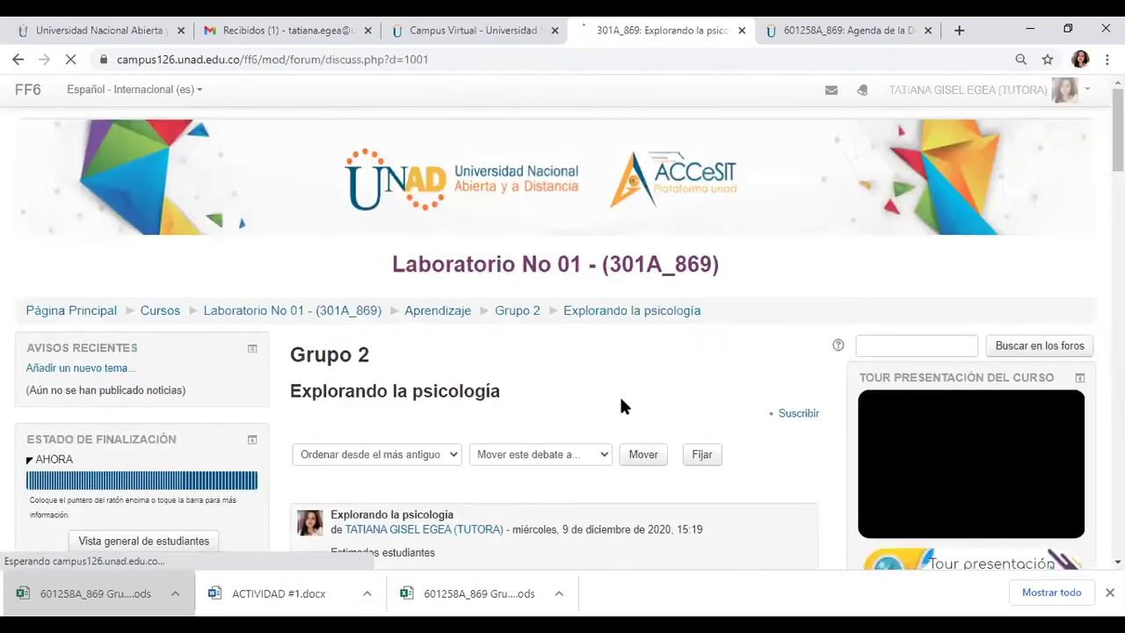
scroll(620, 407, "down", 5)
scroll(620, 407, "up", 2)
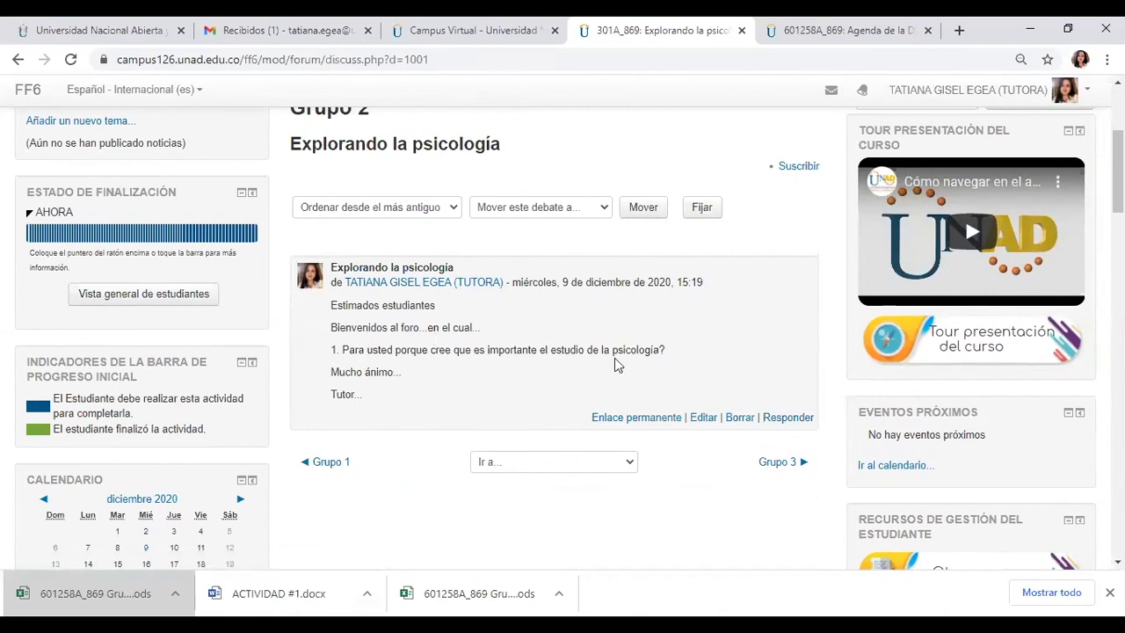
Step: Start a reply to the discussion's opening message with the subject "Mensaje de participación"
left_click(791, 417)
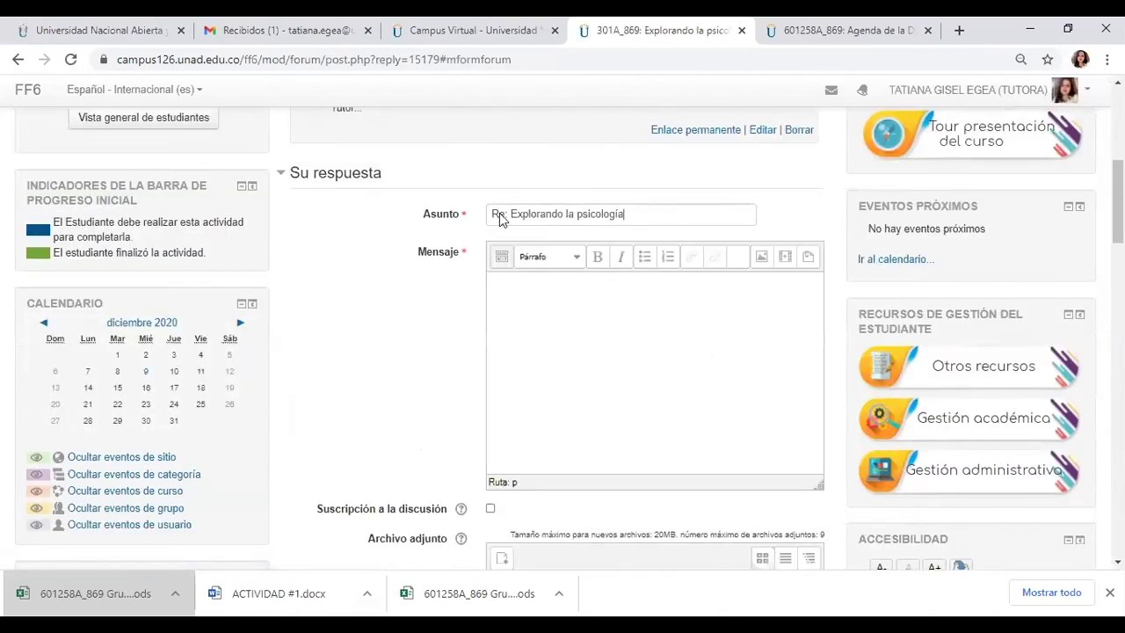
triple_click(639, 217)
type("Mensa")
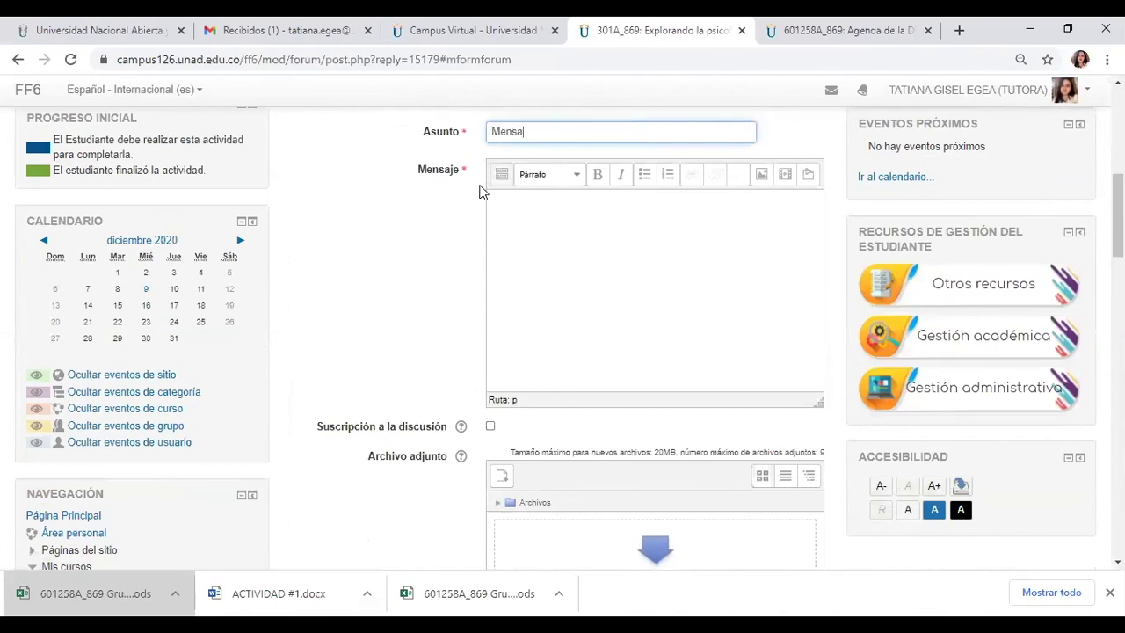
type("je de participación")
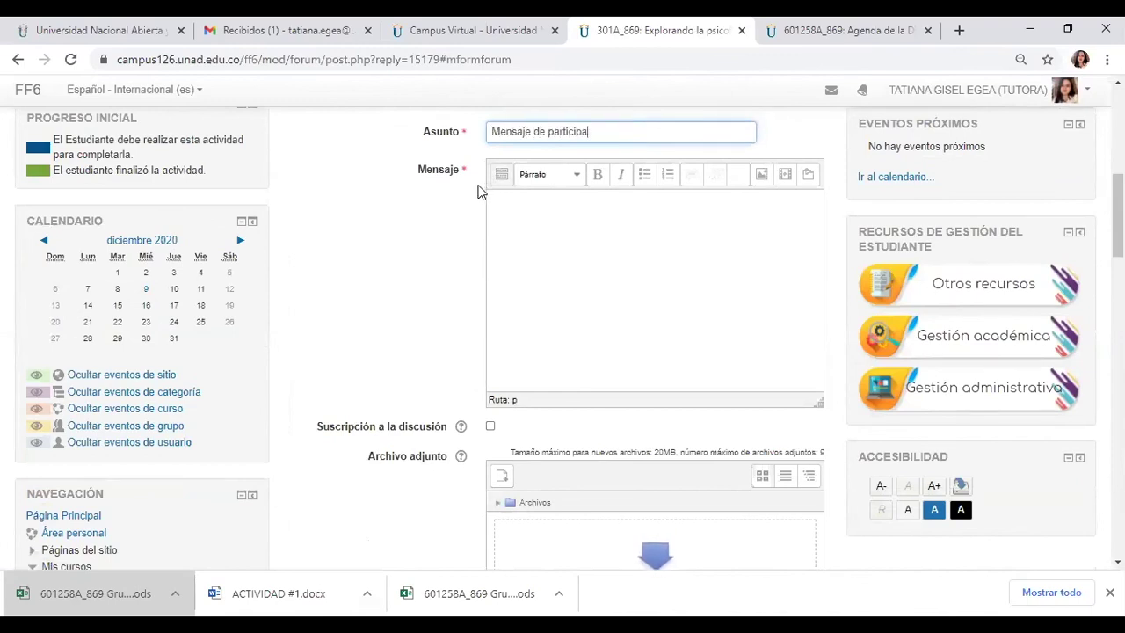
Step: Write "Estimados...los invito" as the reply's message and post it to the forum
left_click(539, 234)
type("Estimados...los invito")
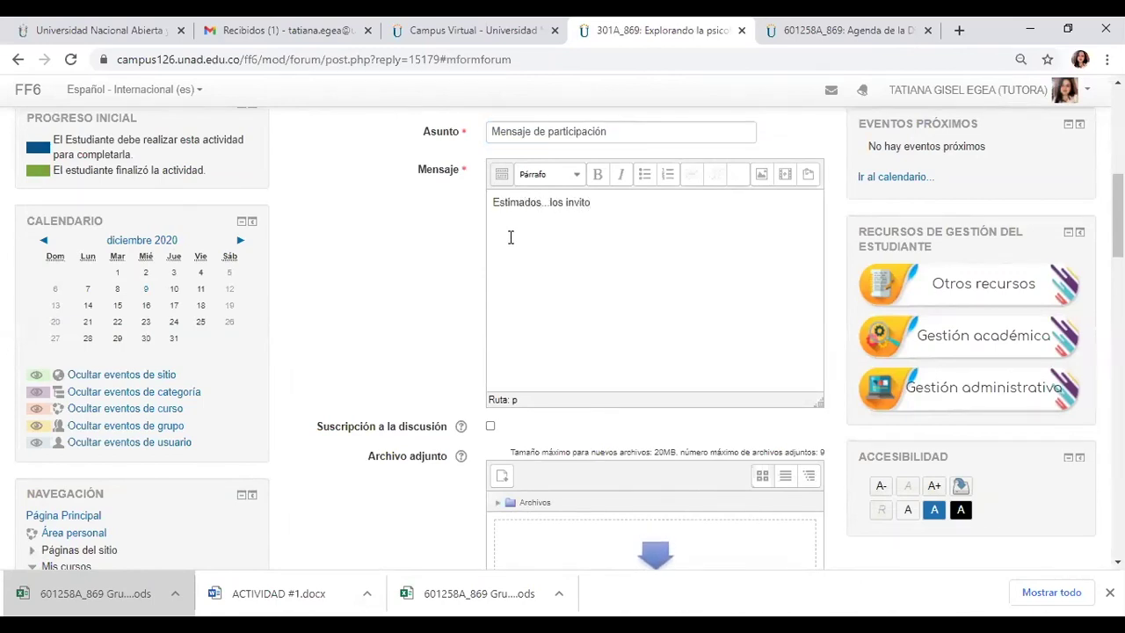
key("Left")
key("Left")
key("End")
scroll(641, 286, "down", 3)
left_click(553, 492)
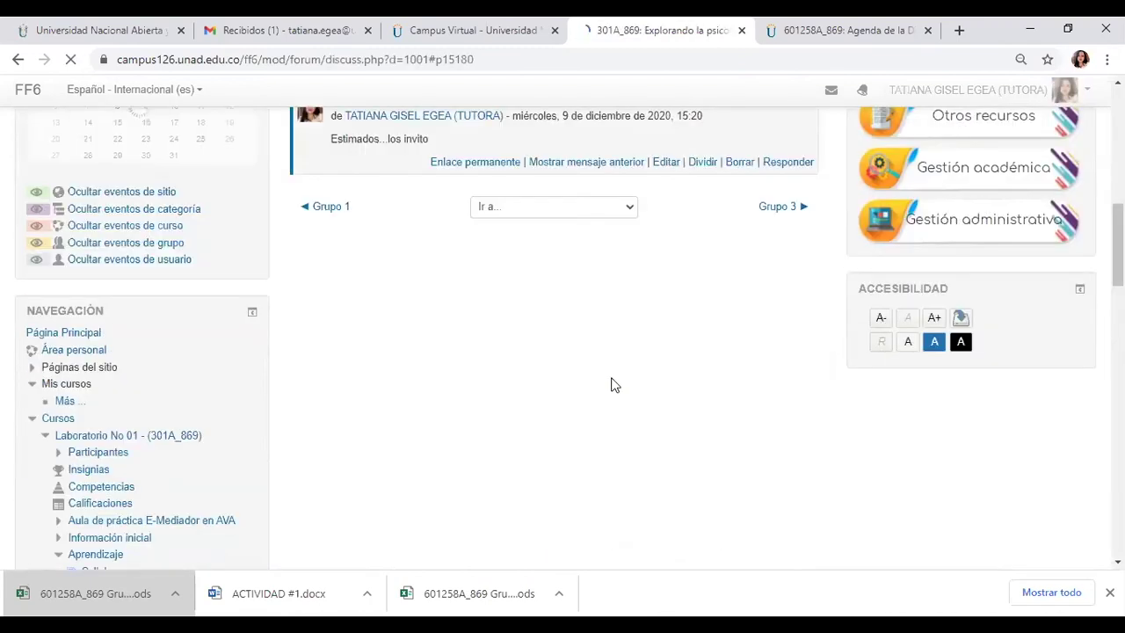
scroll(605, 361, "up", 4)
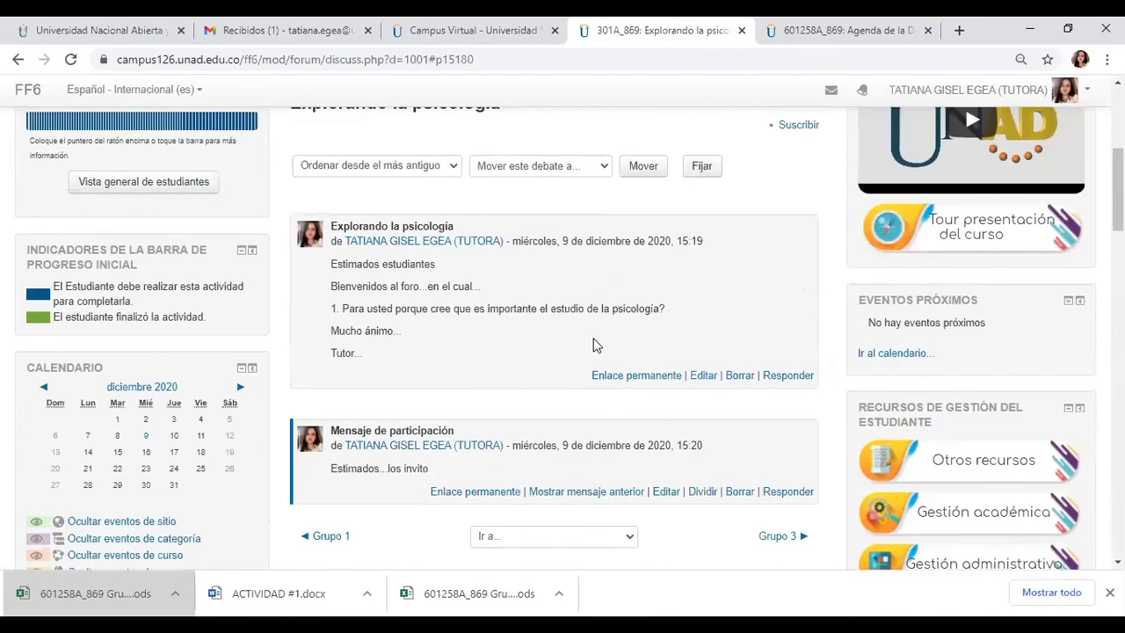
Step: Start a reply to the "Mensaje de participación" post and set its subject to "Mensaje organizador gráfico"
scroll(592, 341, "down", 1)
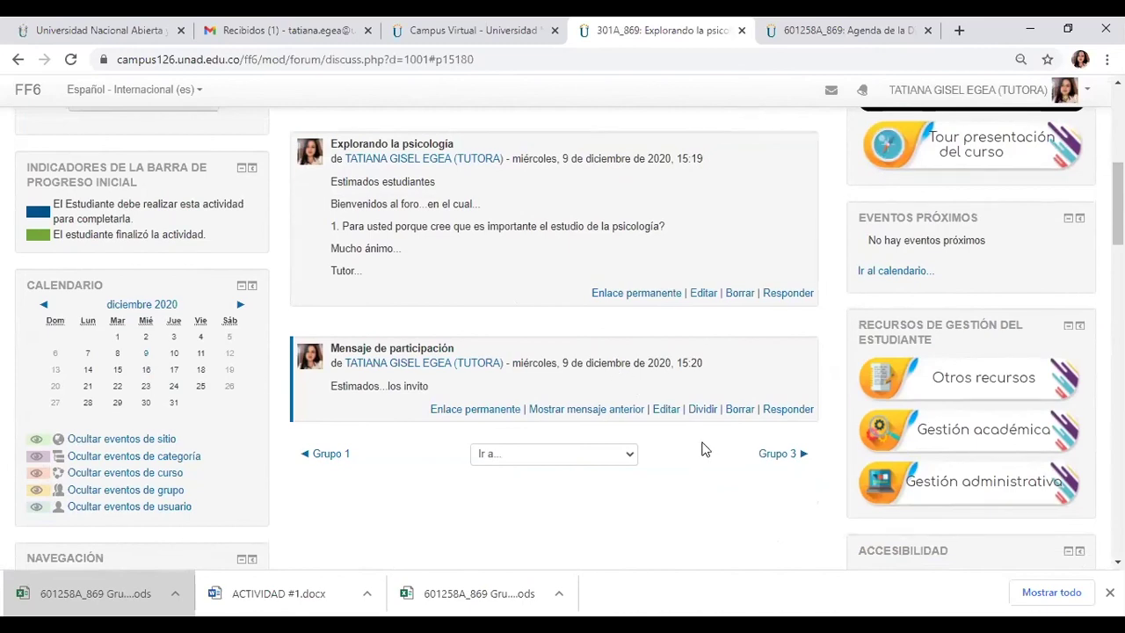
left_click(788, 409)
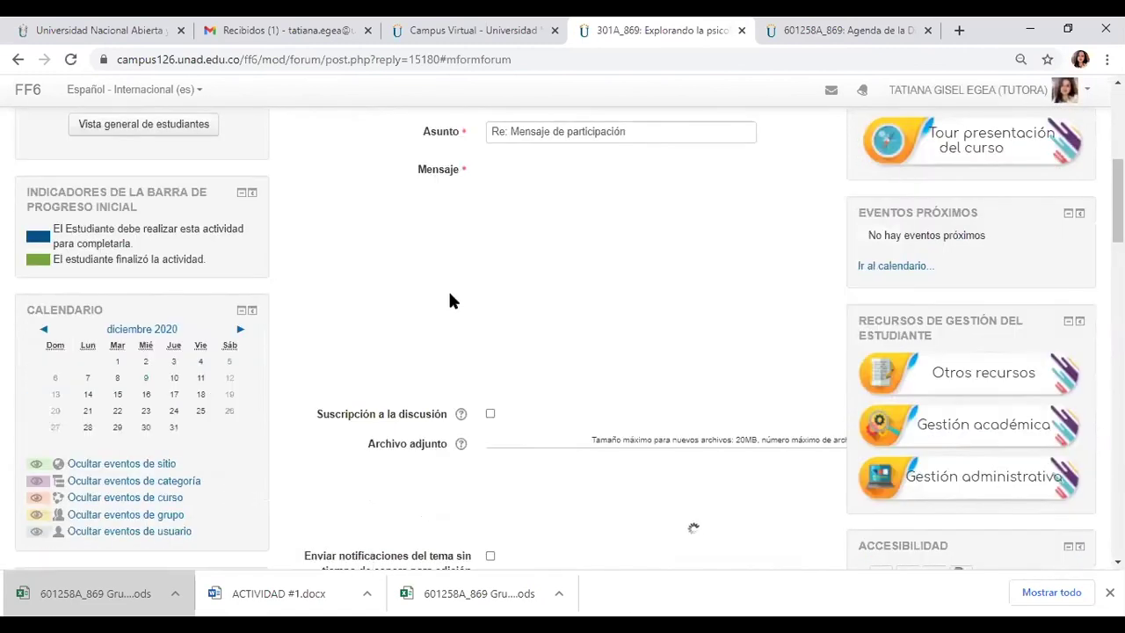
scroll(448, 299, "up", 2)
left_click(450, 293)
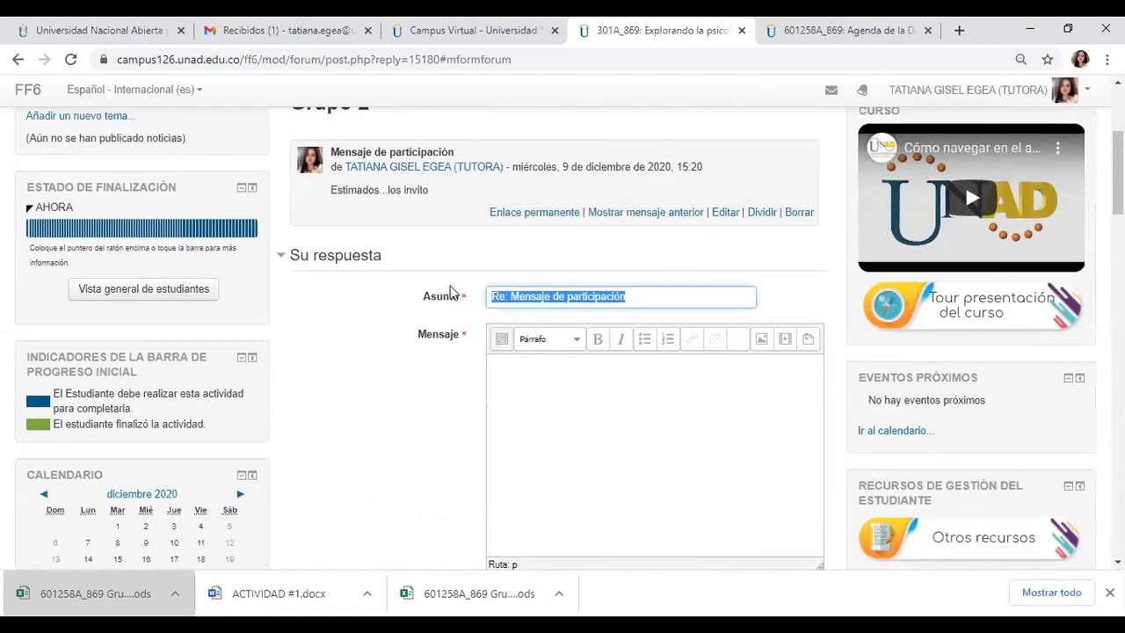
type("Mensaje organiz")
key("BackSpace")
key("BackSpace")
type("nizador gráfico")
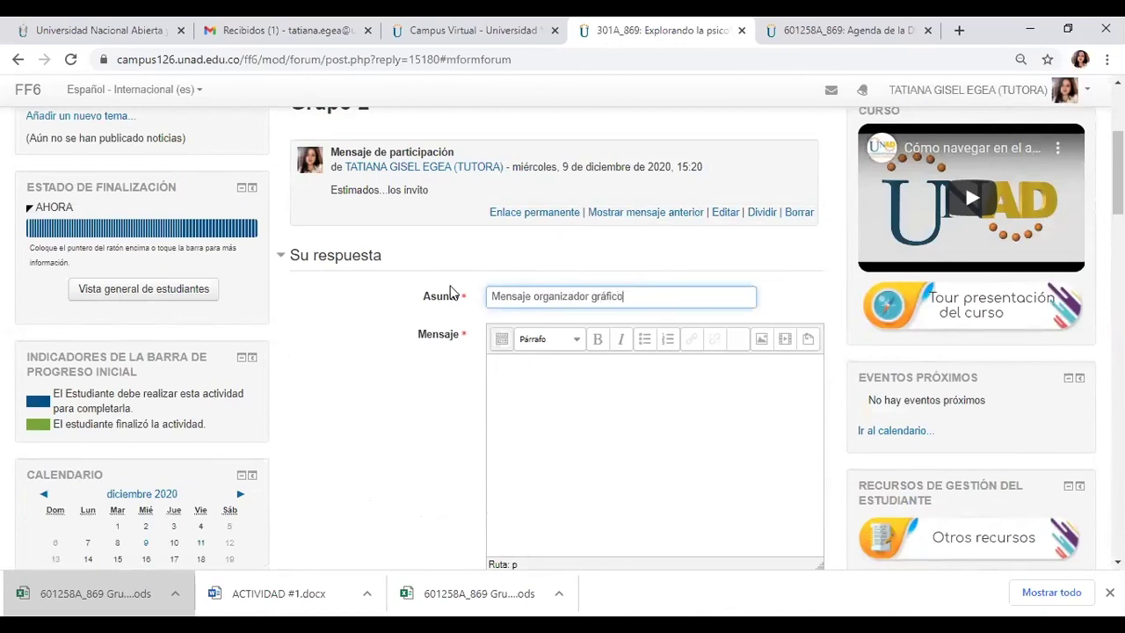
Step: Write "enlace..." and "imagen" on separate lines of the message and post the reply to the forum
left_click(560, 410)
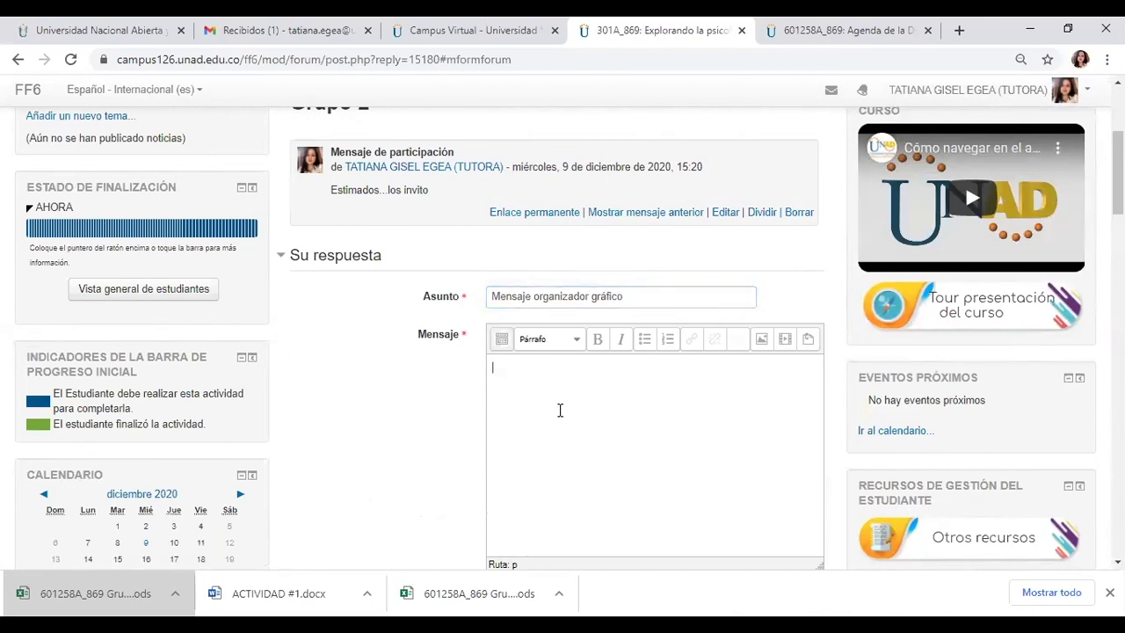
type("enlace...")
key("Return")
type("imagen")
scroll(585, 386, "down", 6)
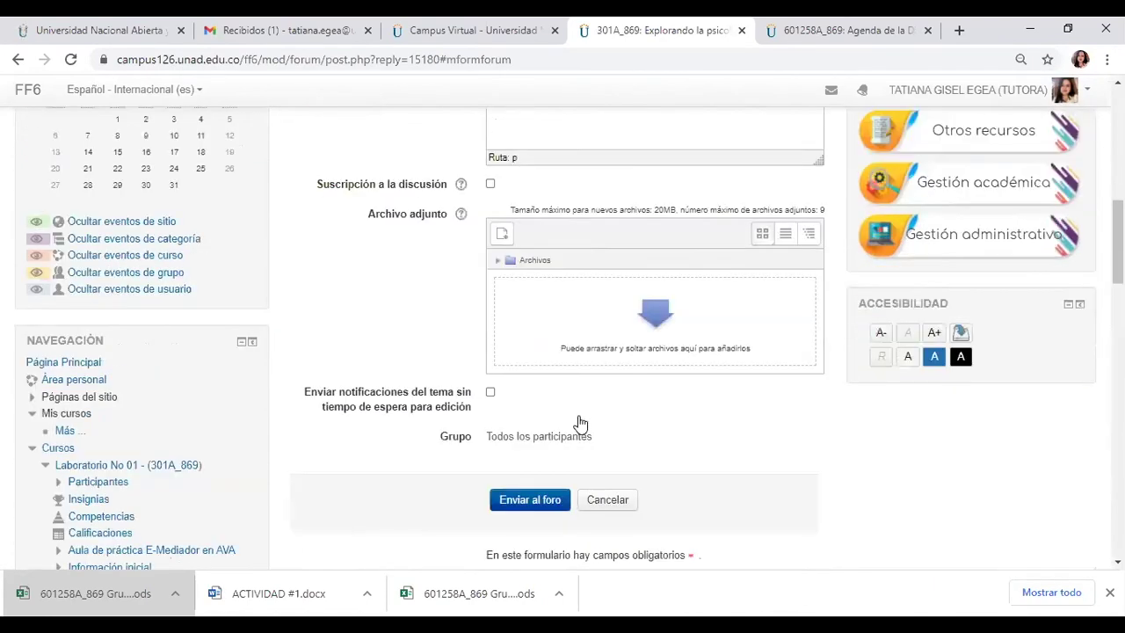
left_click(527, 423)
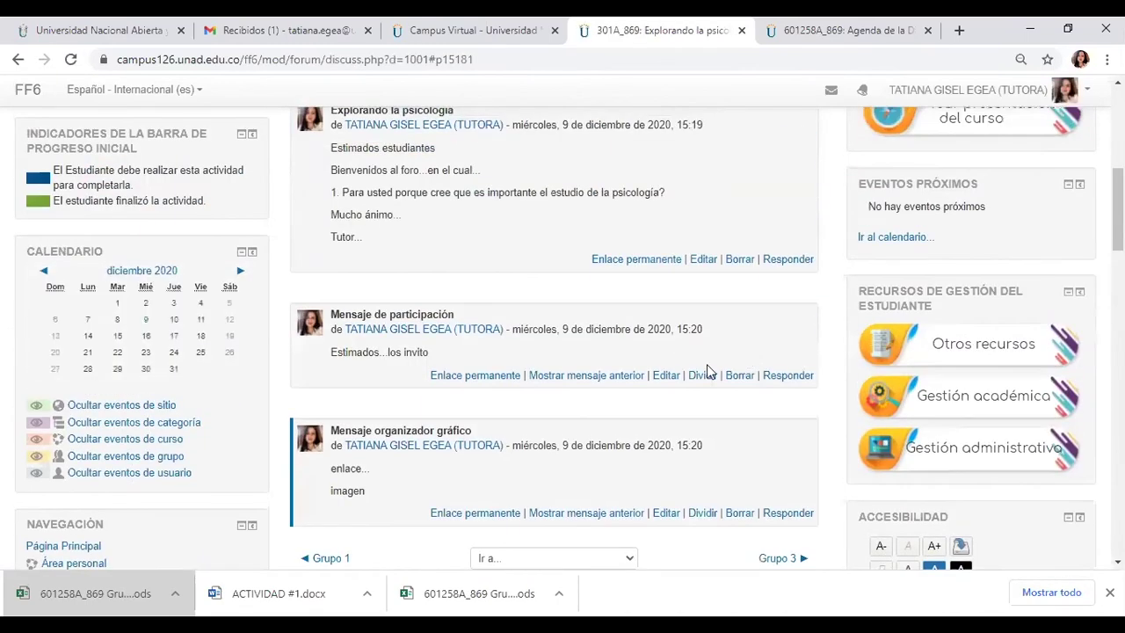
scroll(708, 369, "up", 2)
scroll(703, 369, "up", 2)
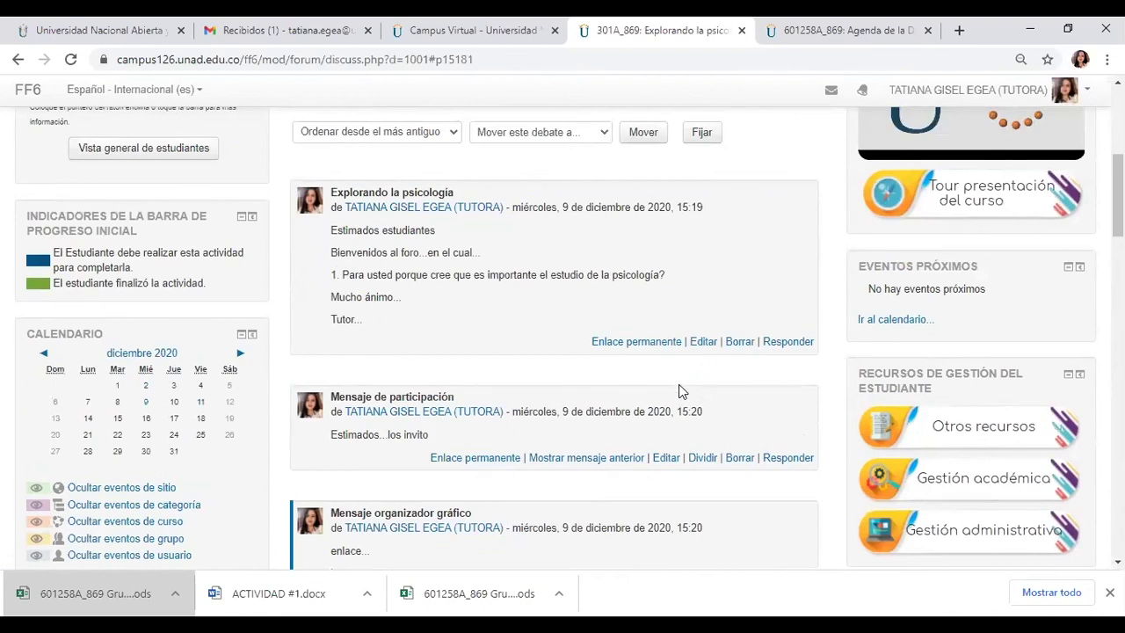
scroll(679, 384, "down", 1)
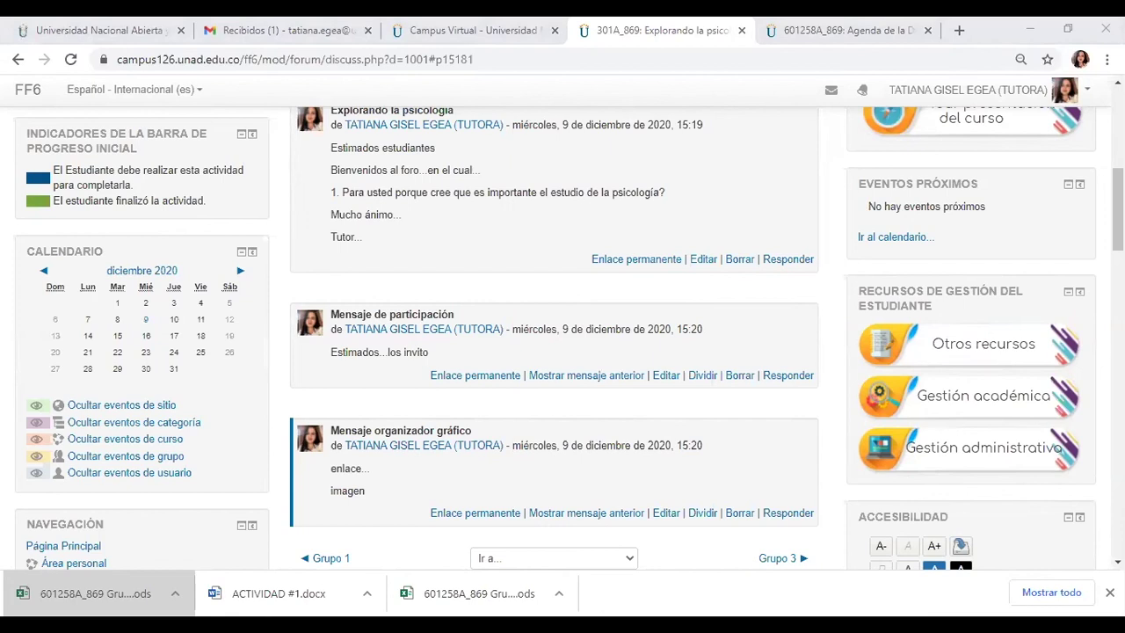
left_click(678, 462)
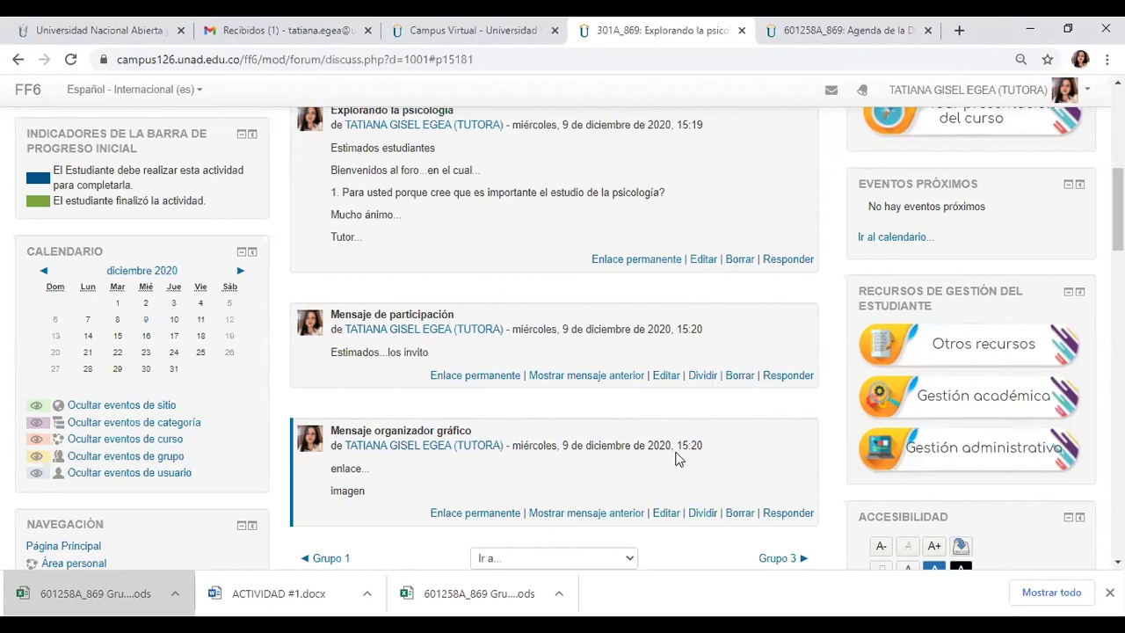
scroll(676, 462, "down", 1)
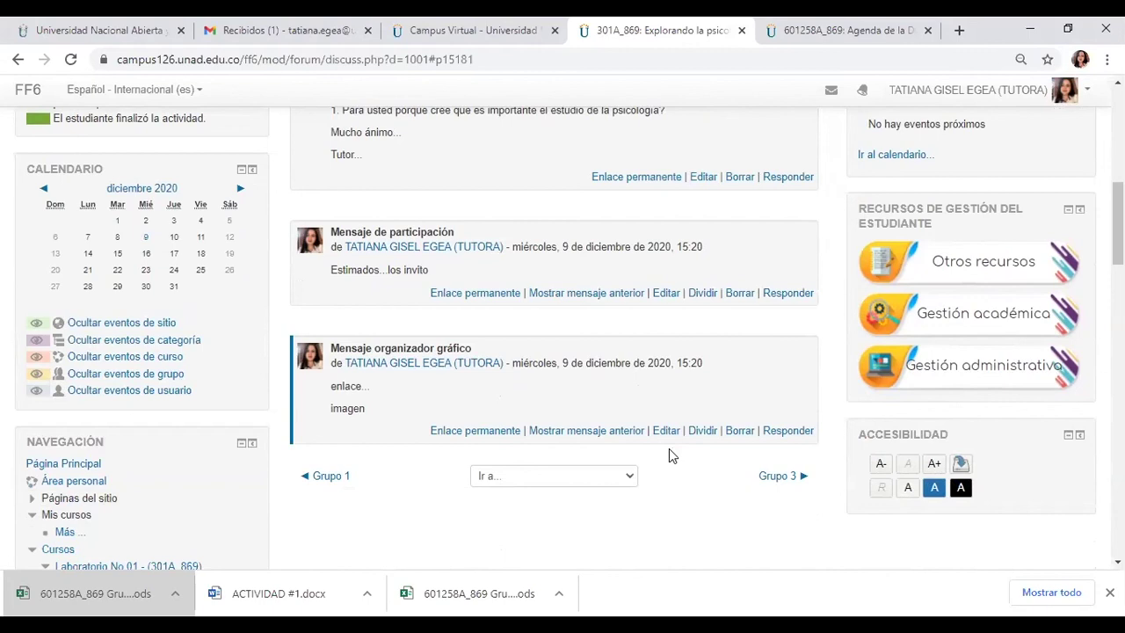
scroll(668, 448, "up", 1)
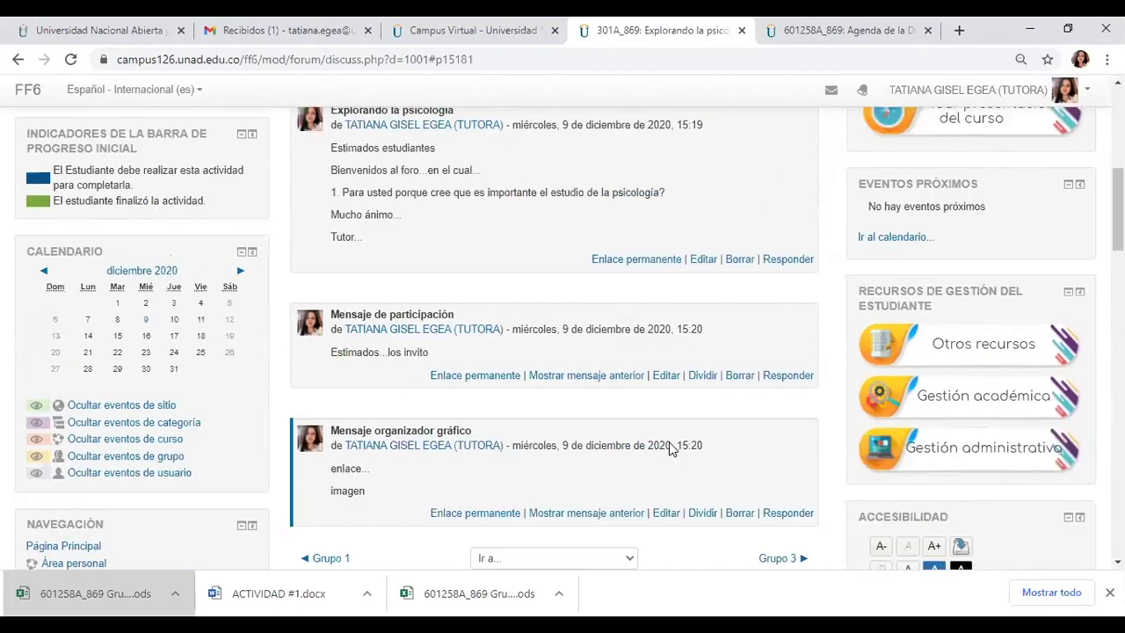